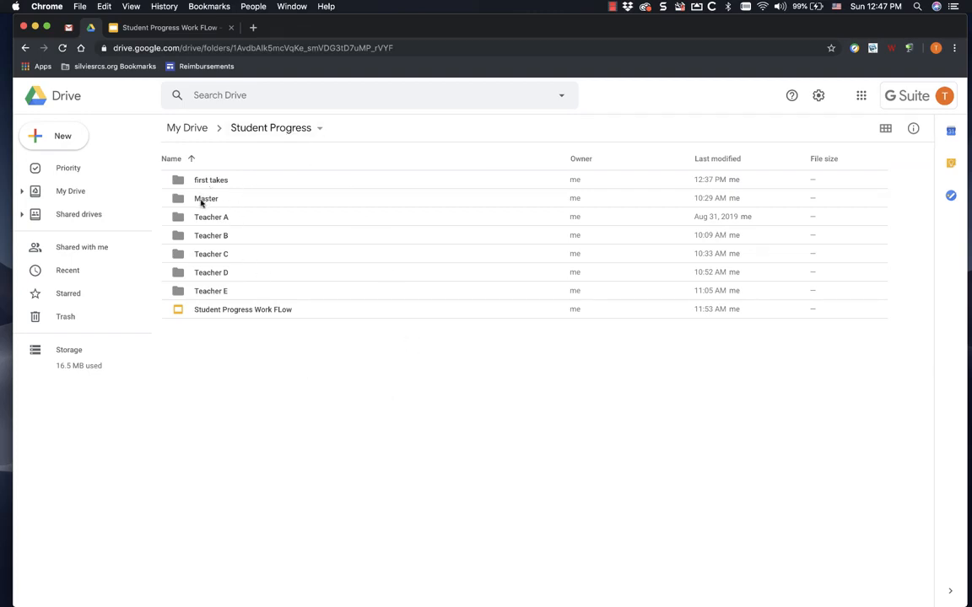
View the Master Student Progress form stored in the Master folder and close it again
double_click(202, 199)
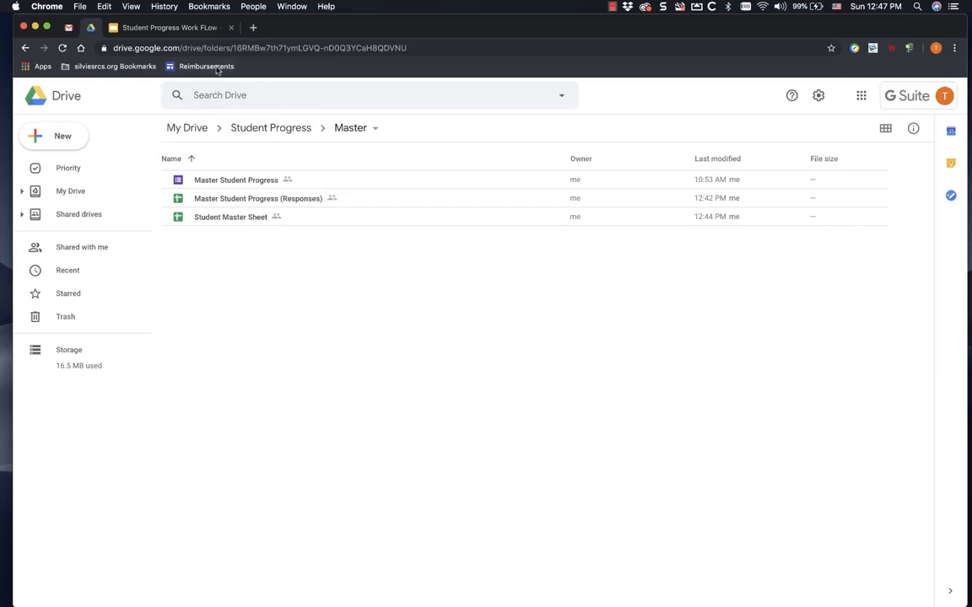
double_click(228, 181)
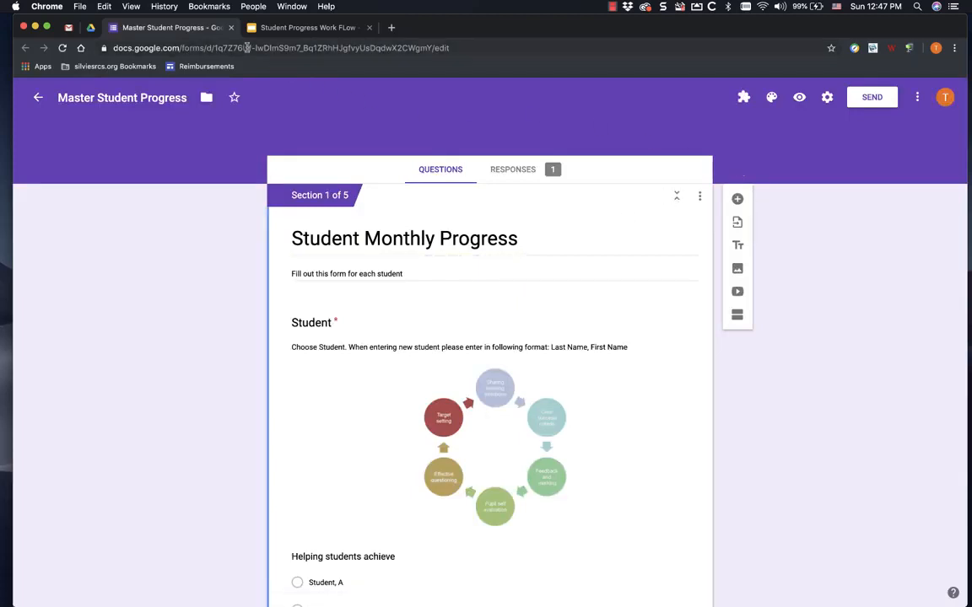
click(231, 28)
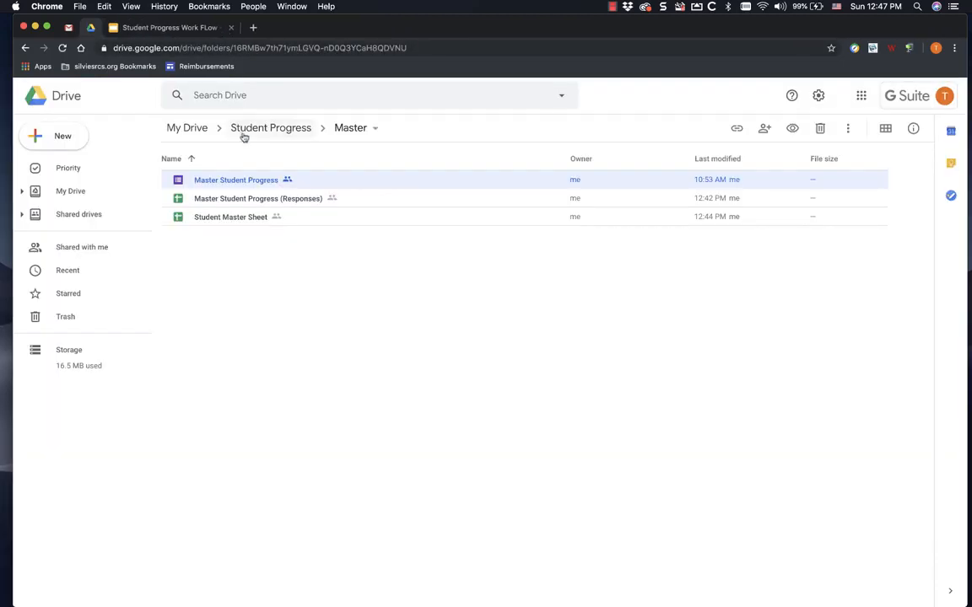
Set the student selector to "Student, A" on the summary sheet of the Master Student Progress (Responses) spreadsheet, then close the file
double_click(247, 199)
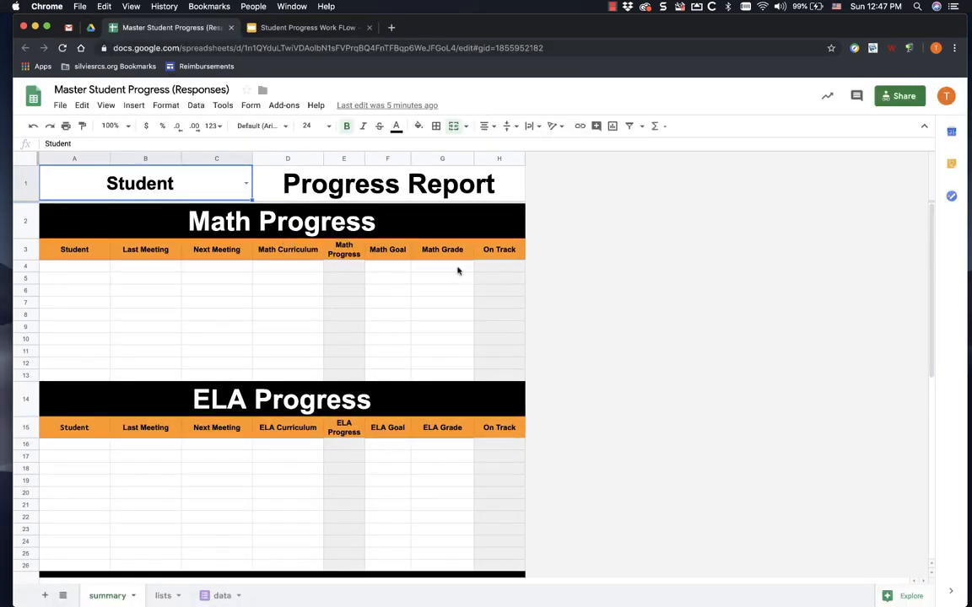
double_click(220, 169)
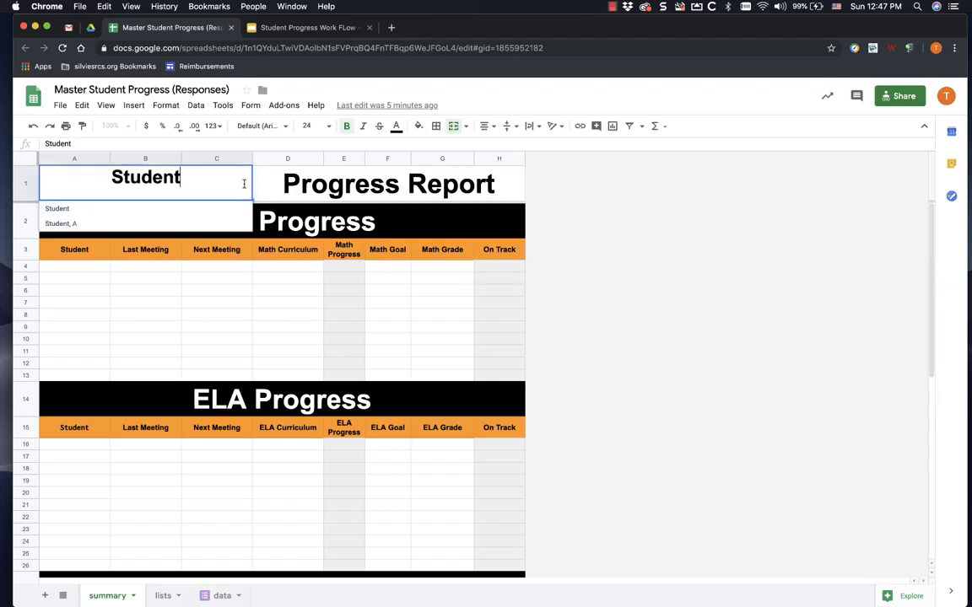
click(118, 223)
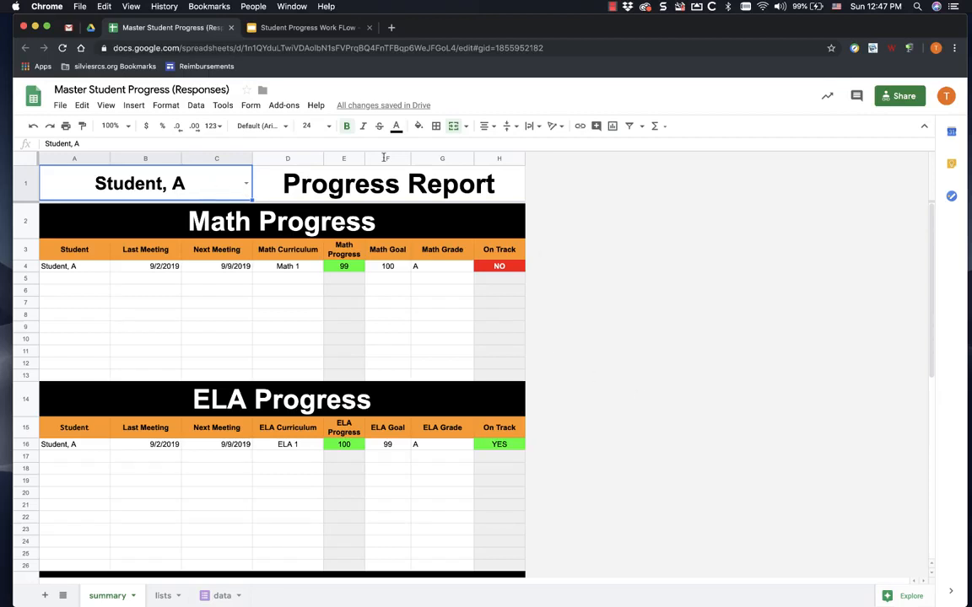
click(230, 28)
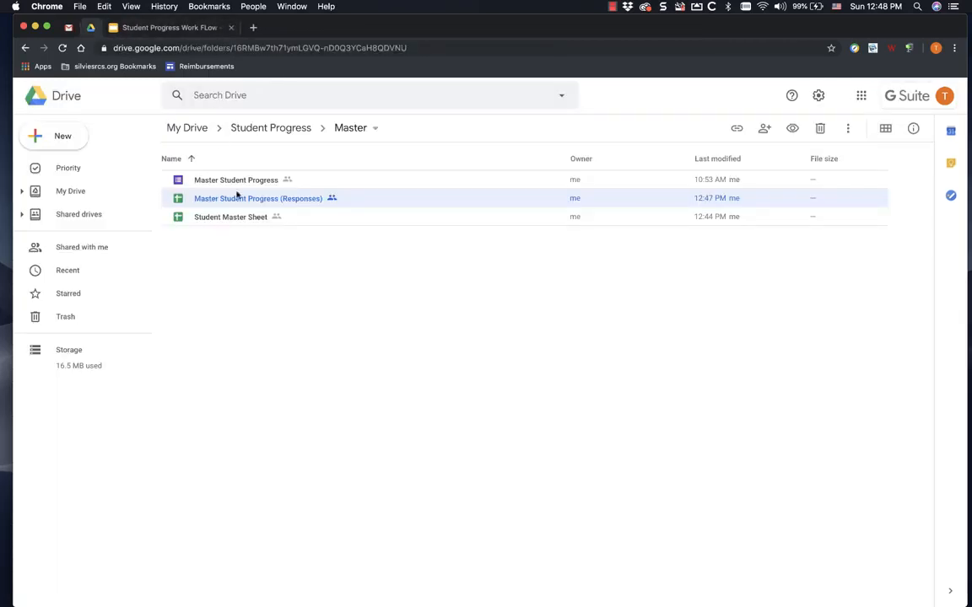
Inspect the Student entry and the query formula behind the math table's Student header in Student Master Sheet, then close the file
double_click(236, 219)
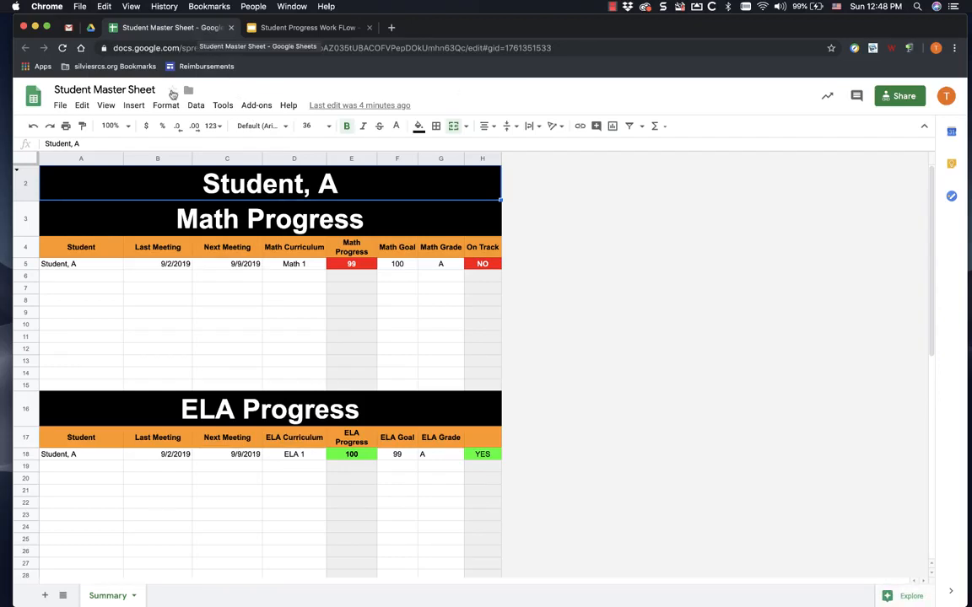
click(99, 268)
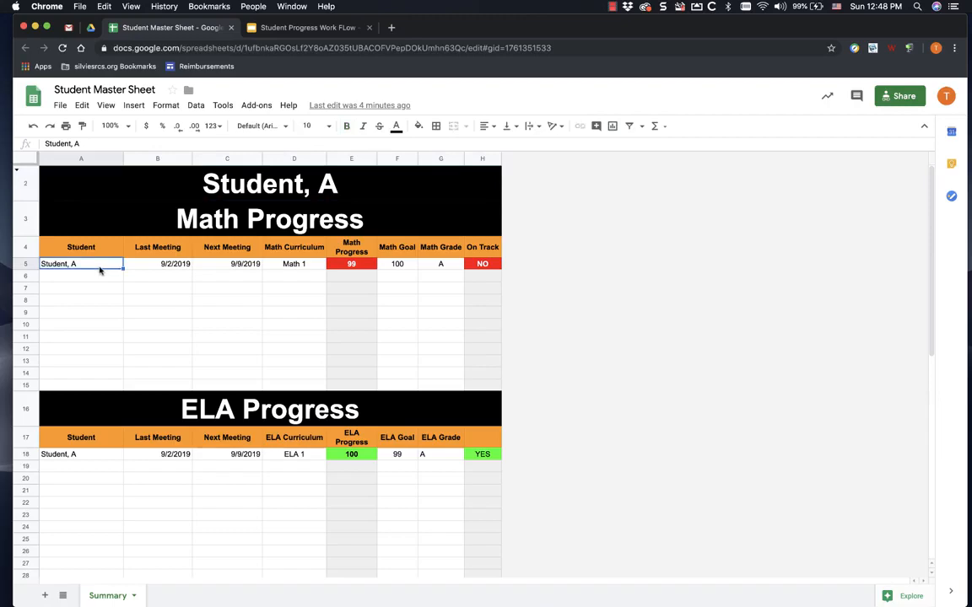
click(90, 246)
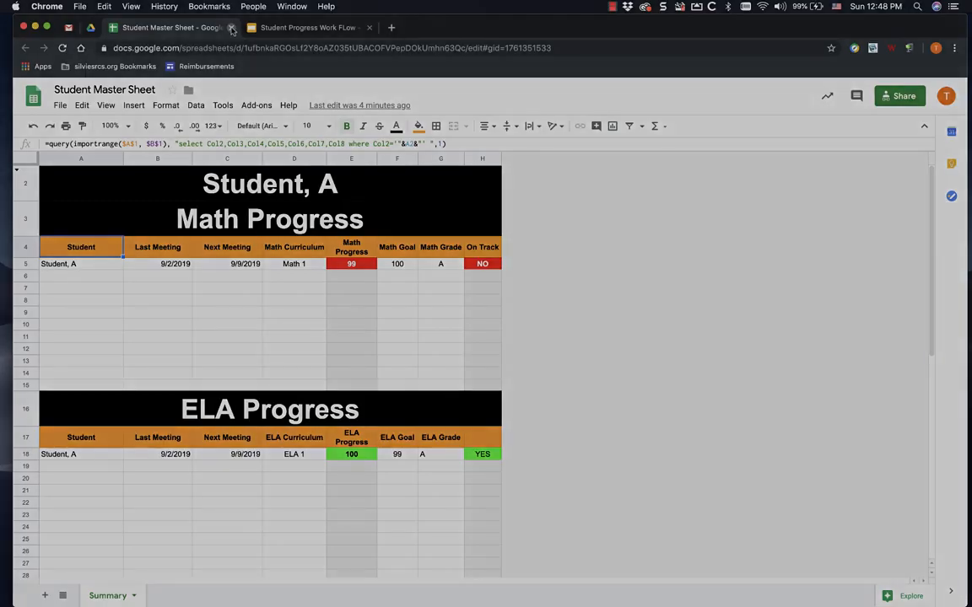
click(232, 27)
click(611, 7)
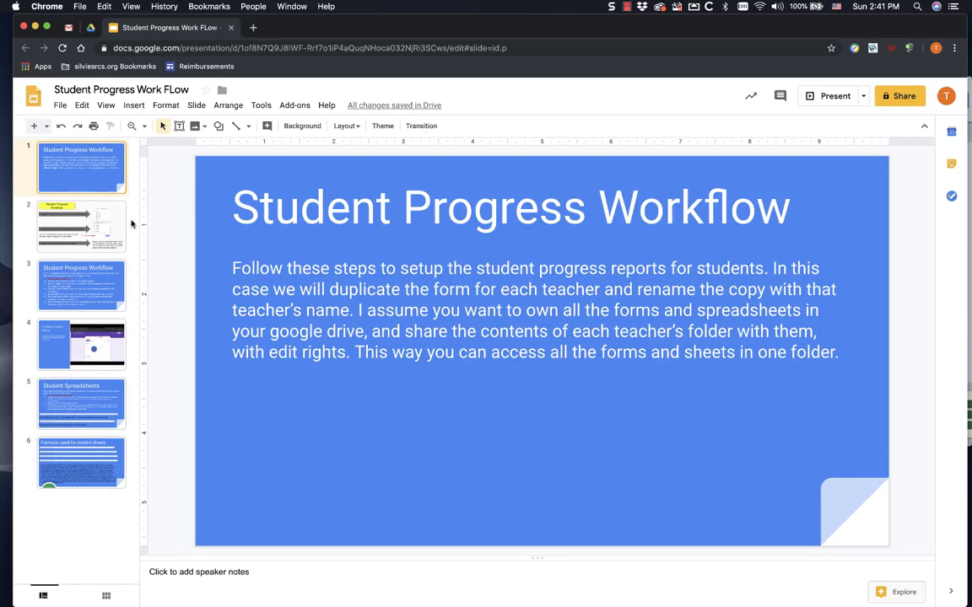
Make a copy of the master form using the "Make a copy of the form" link on slide 3 of the workflow presentation
click(108, 205)
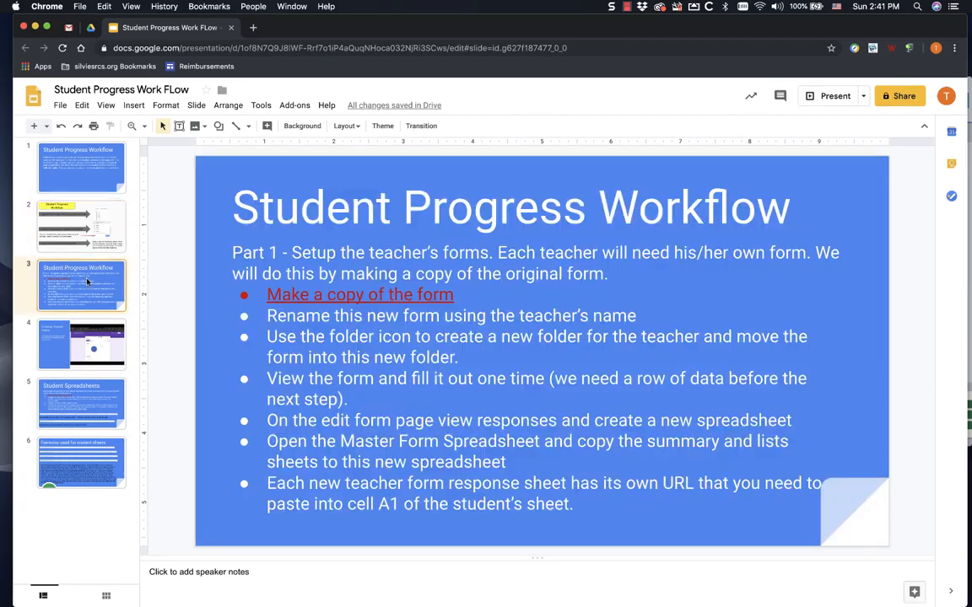
click(78, 269)
click(330, 299)
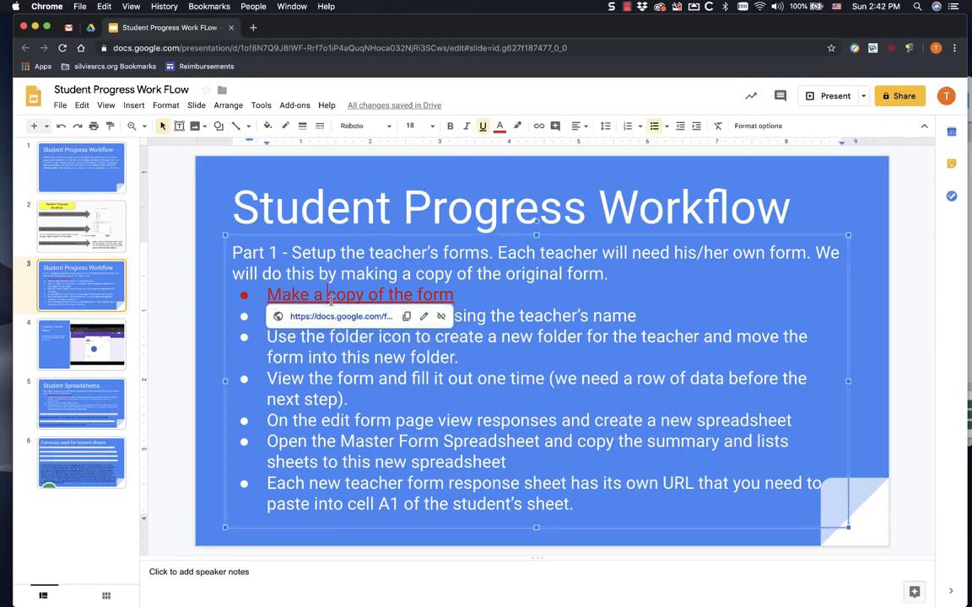
click(335, 318)
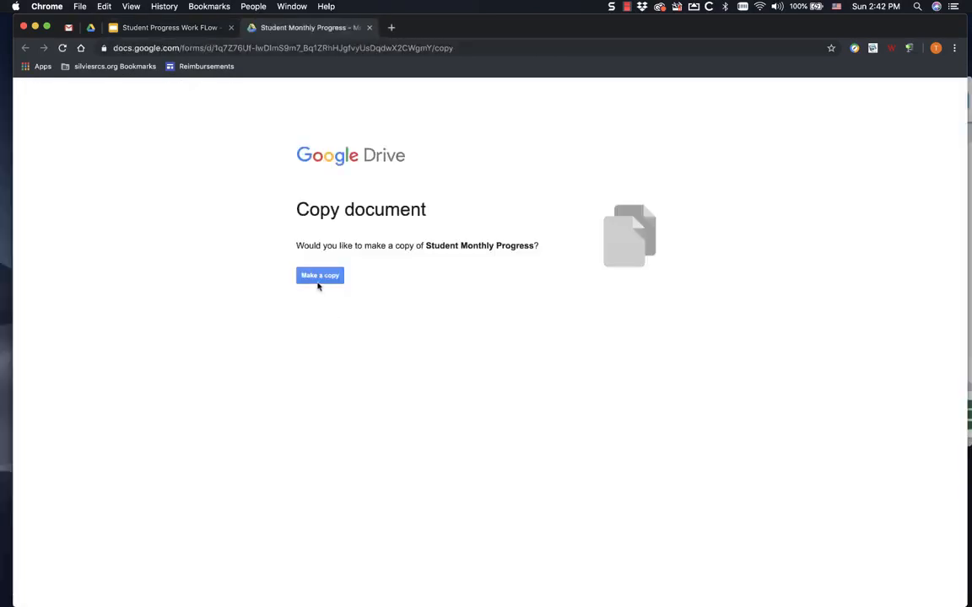
click(318, 280)
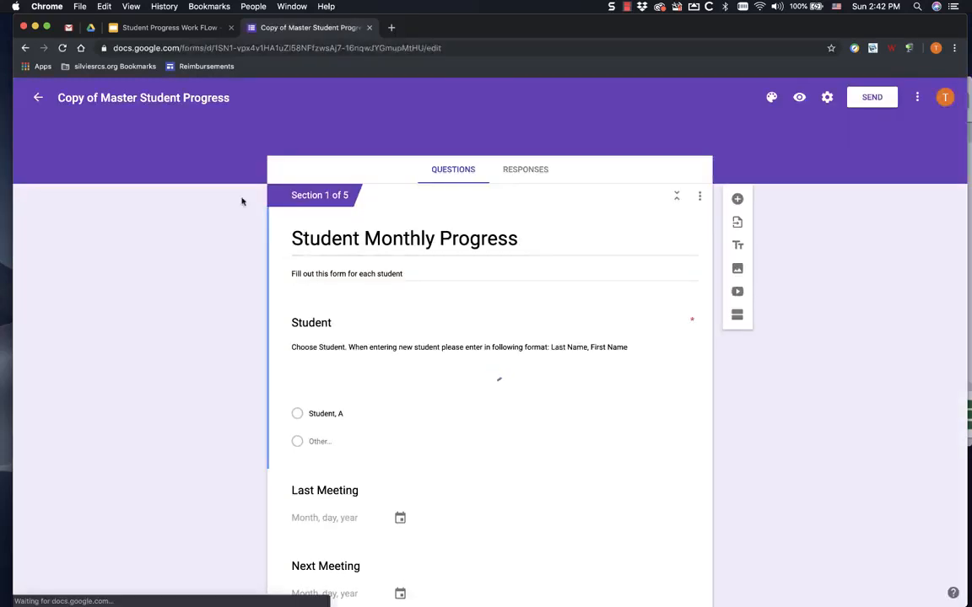
Rename the copied form to "Teacher G Student Progress"
double_click(113, 98)
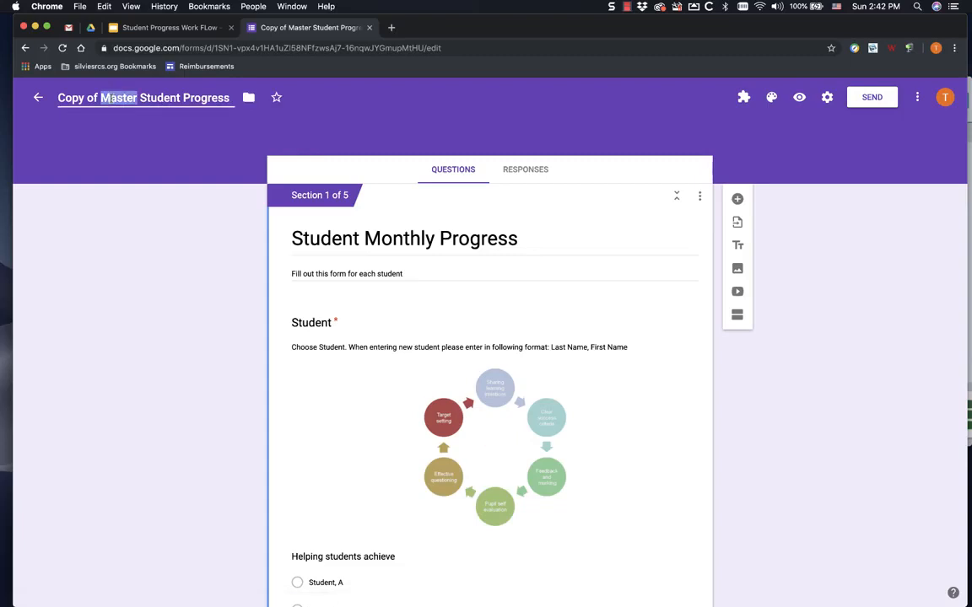
drag(112, 99, 64, 94)
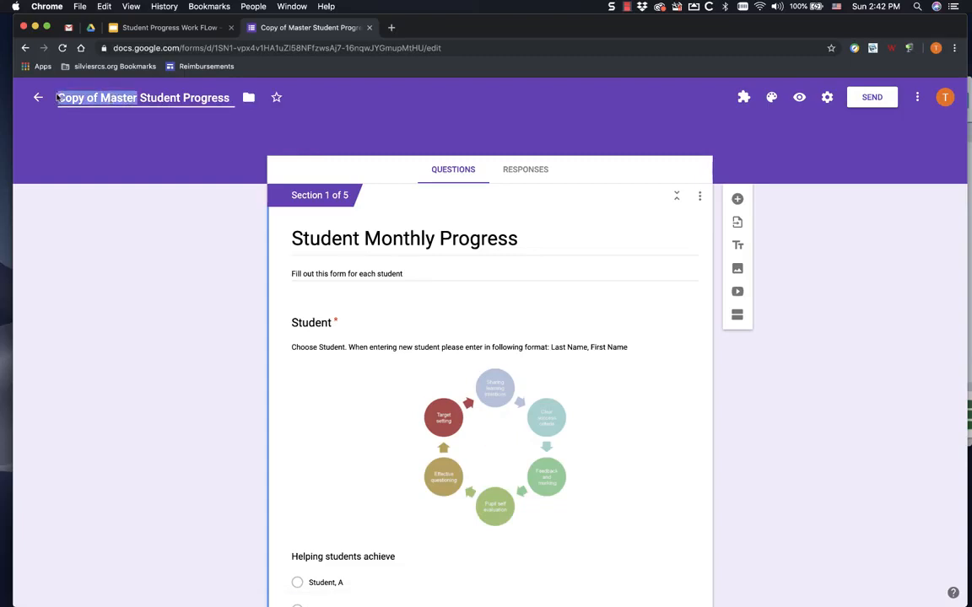
text(Teacher )
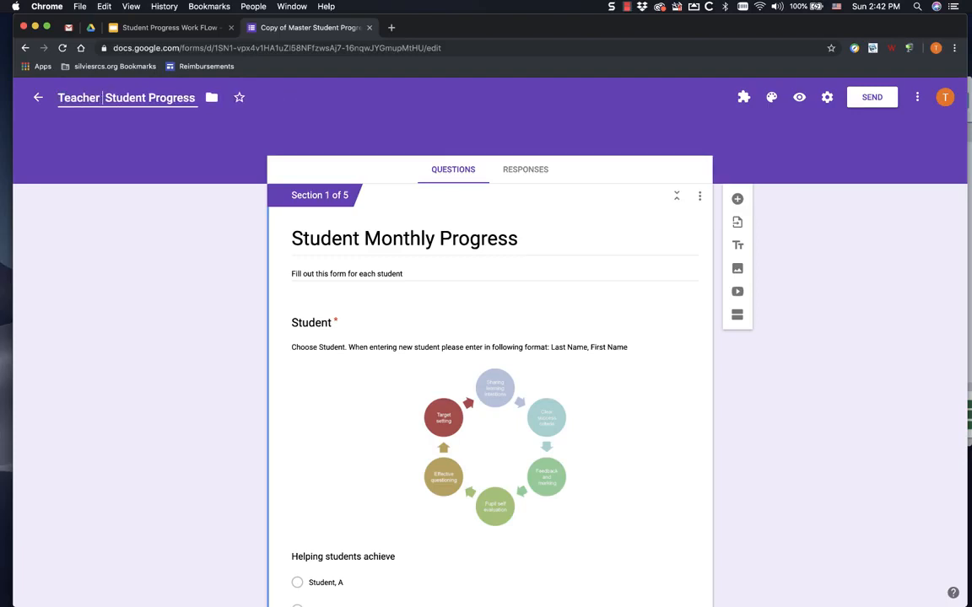
text(G)
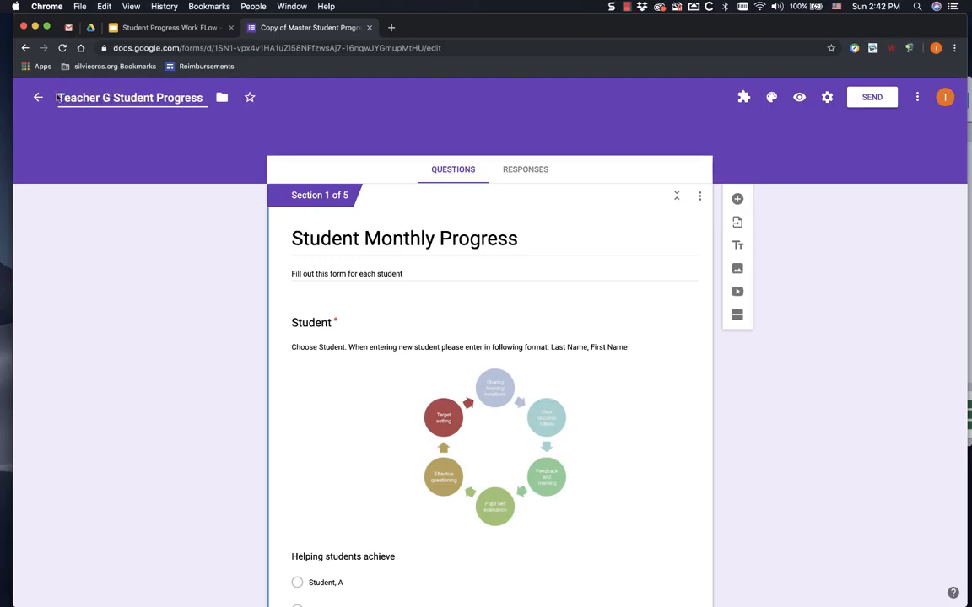
Create a folder named "Teacher G" inside the Student Progress folder and move the form into it
click(222, 98)
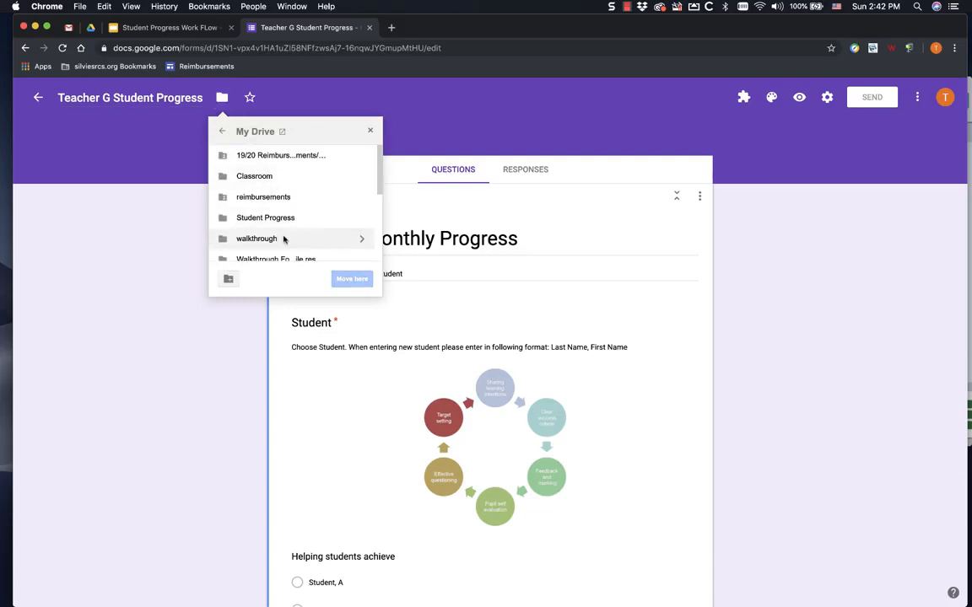
click(365, 219)
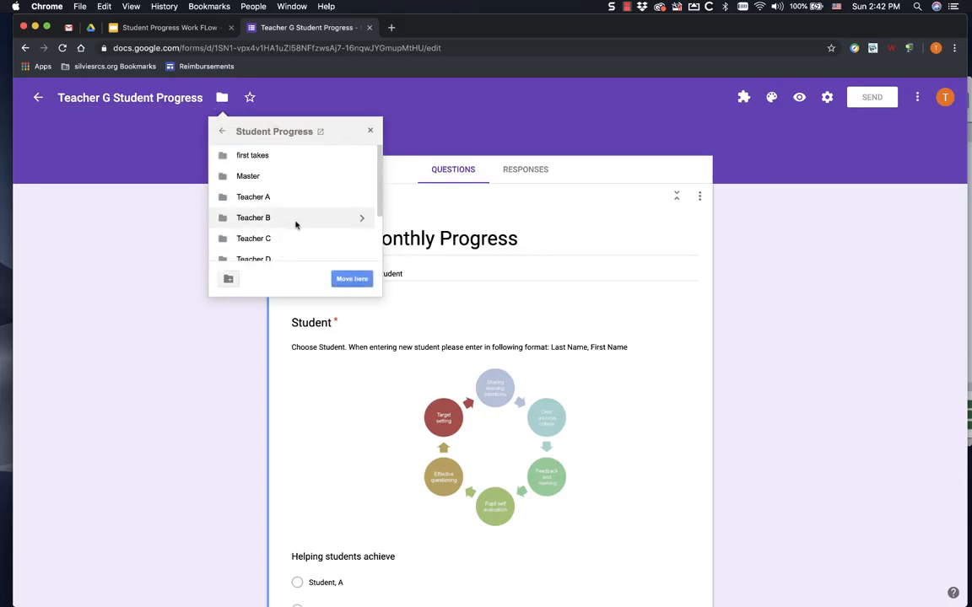
scroll(295, 222, down, 2)
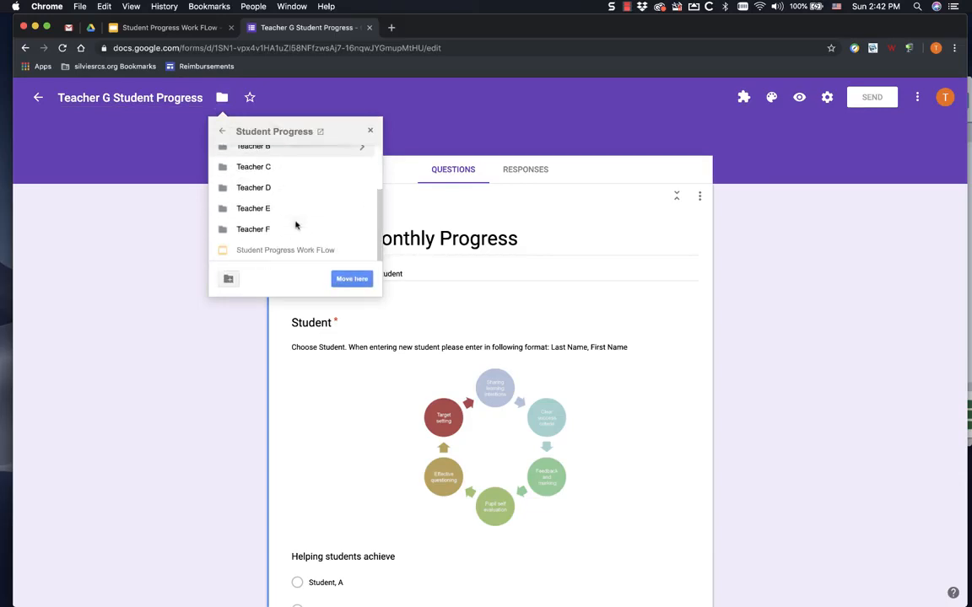
click(229, 278)
text(Teacher G)
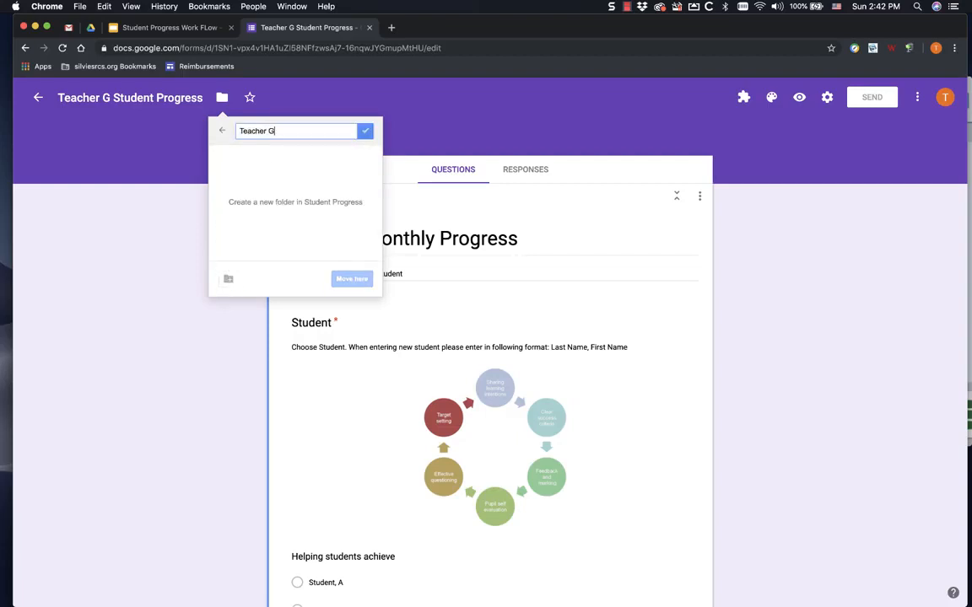
click(366, 130)
click(352, 279)
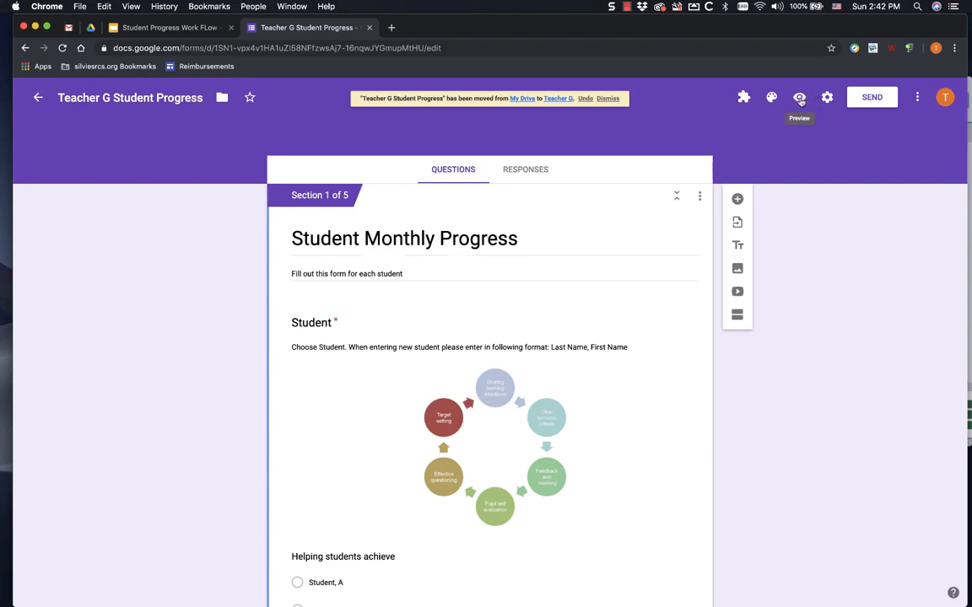
Preview the form and fill its first section with Student, A, last meeting 09/23/2019 and next meeting 09/30/2019
click(800, 98)
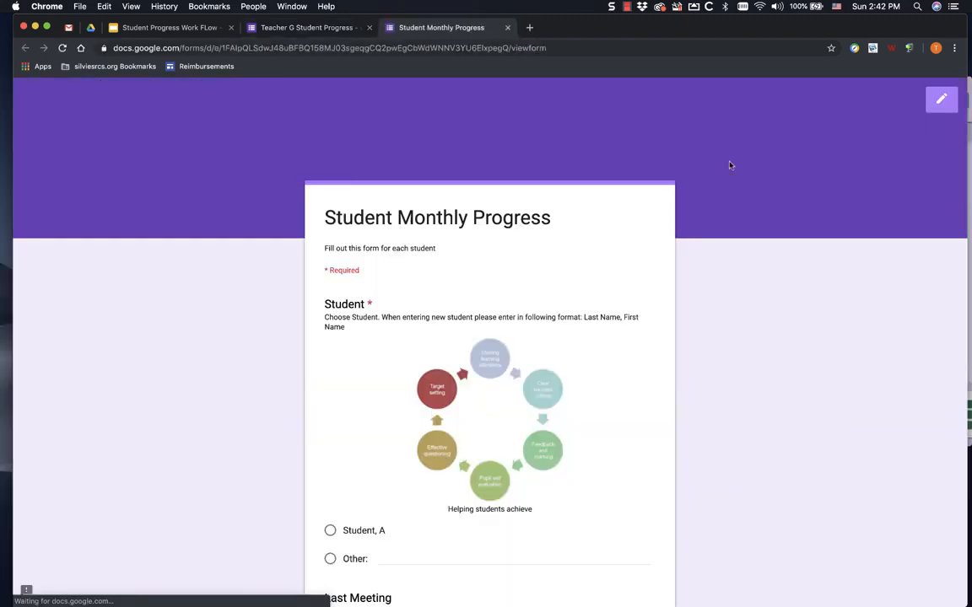
scroll(554, 266, down, 2)
scroll(554, 266, down, 1)
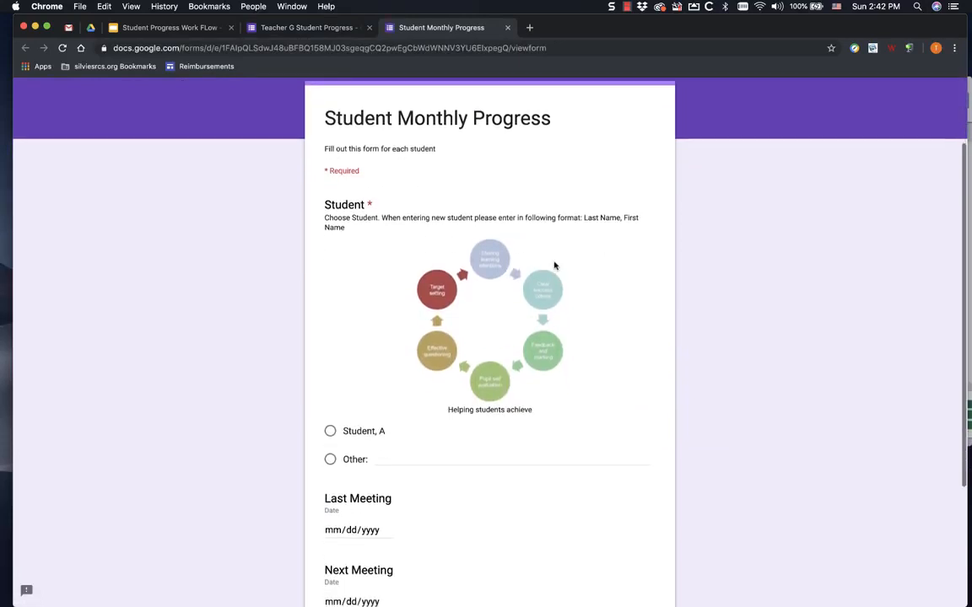
click(330, 401)
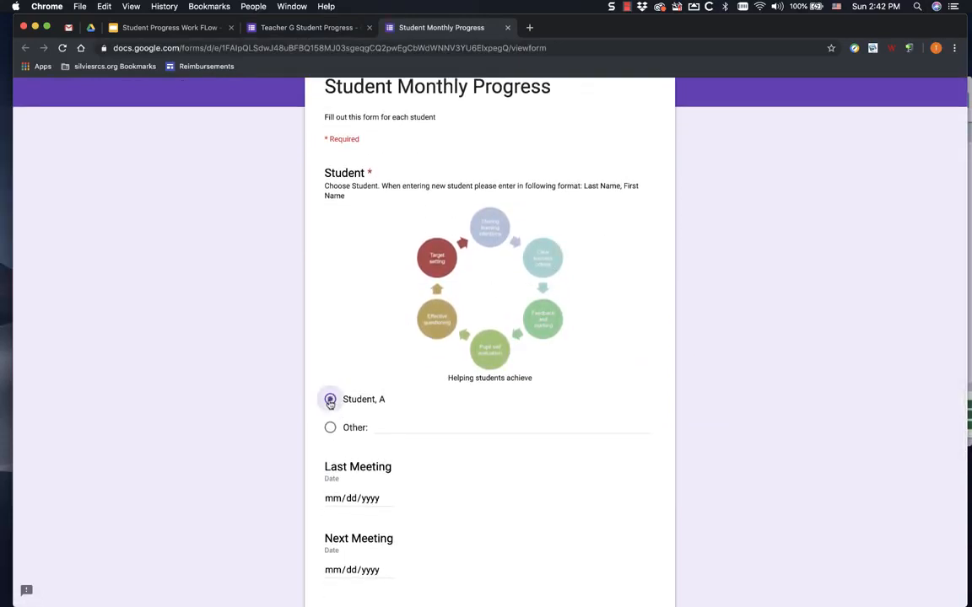
click(388, 498)
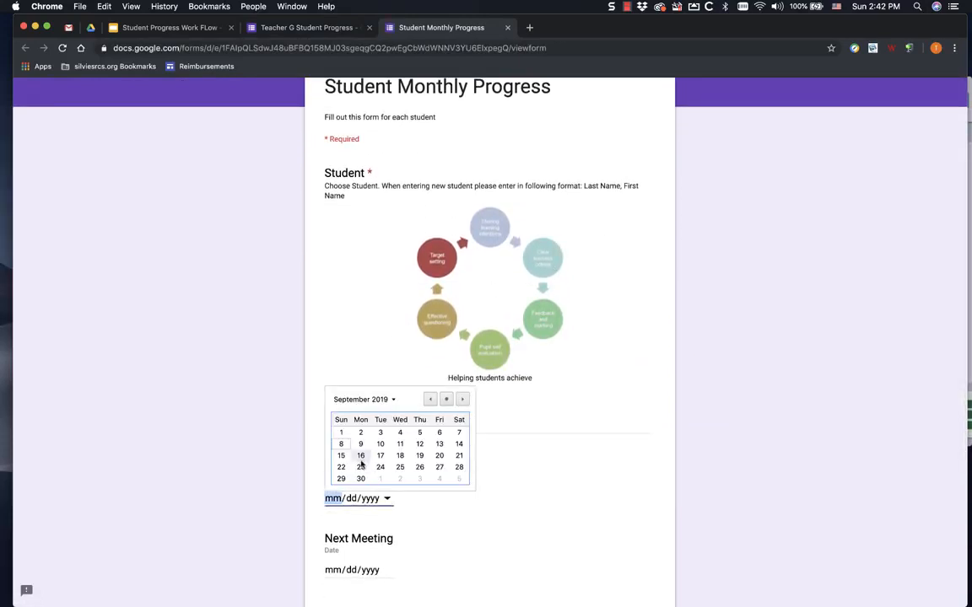
click(360, 467)
click(387, 570)
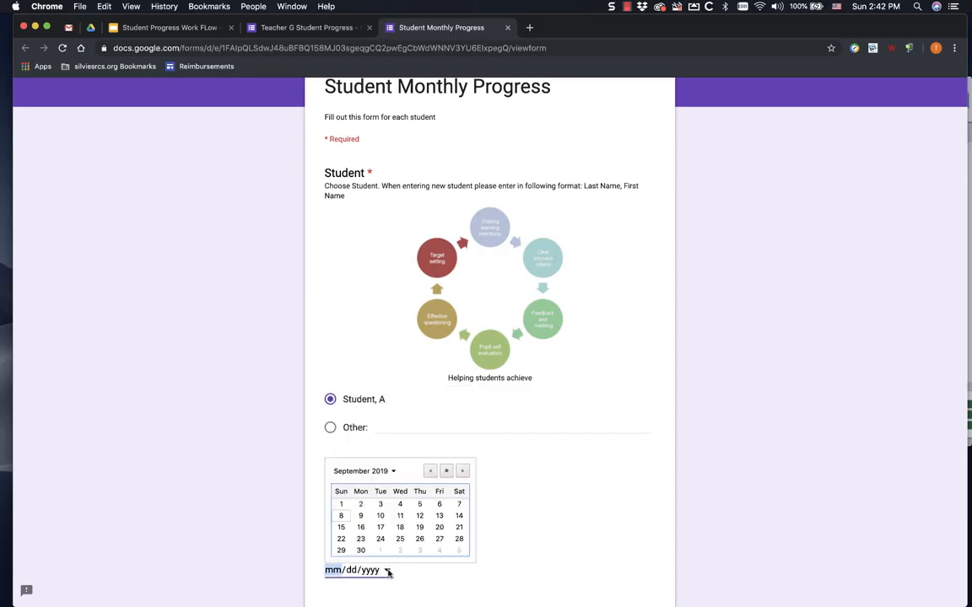
click(361, 552)
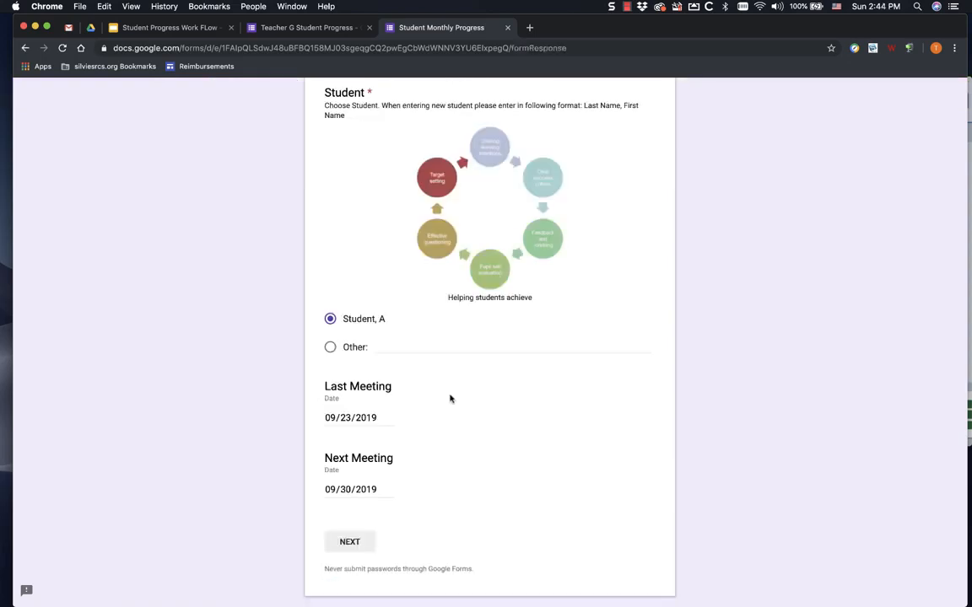
Complete the Math section with Math 1, progress 40, goal 45, grade A, and the ELA section with ELA 1, progress 30, goal 35, grade B
click(348, 540)
scroll(453, 426, down, 5)
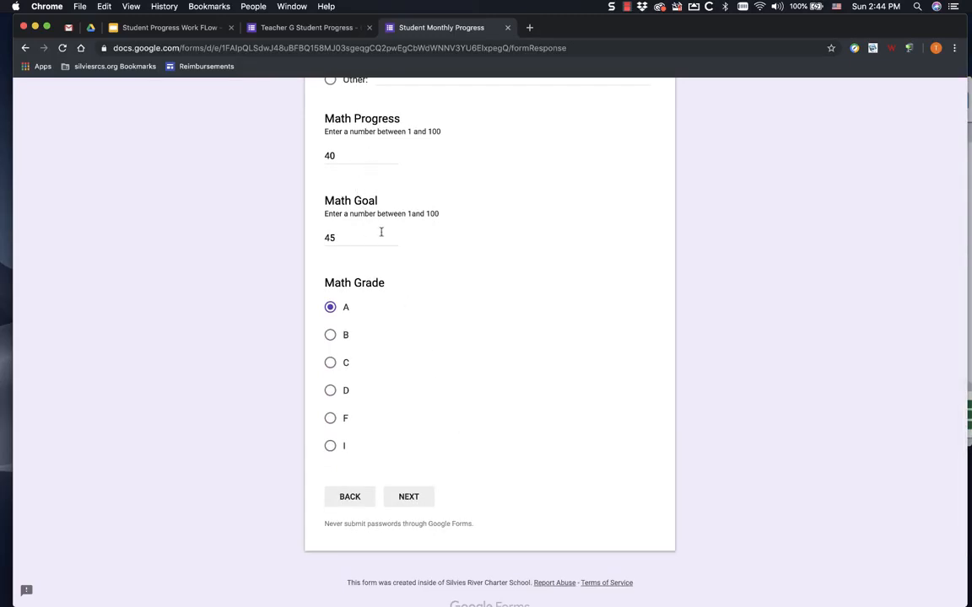
click(408, 498)
scroll(415, 434, down, 5)
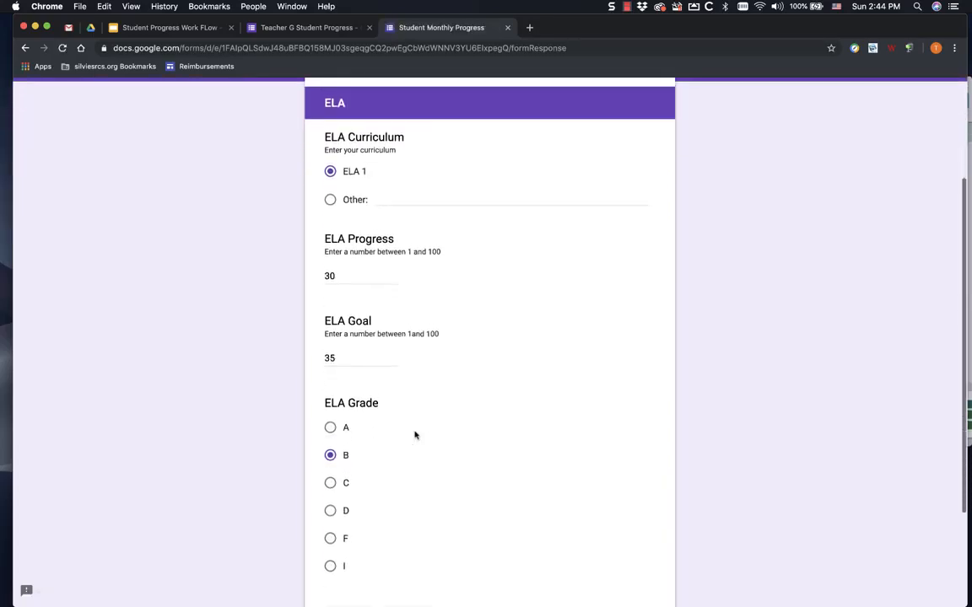
scroll(415, 435, down, 2)
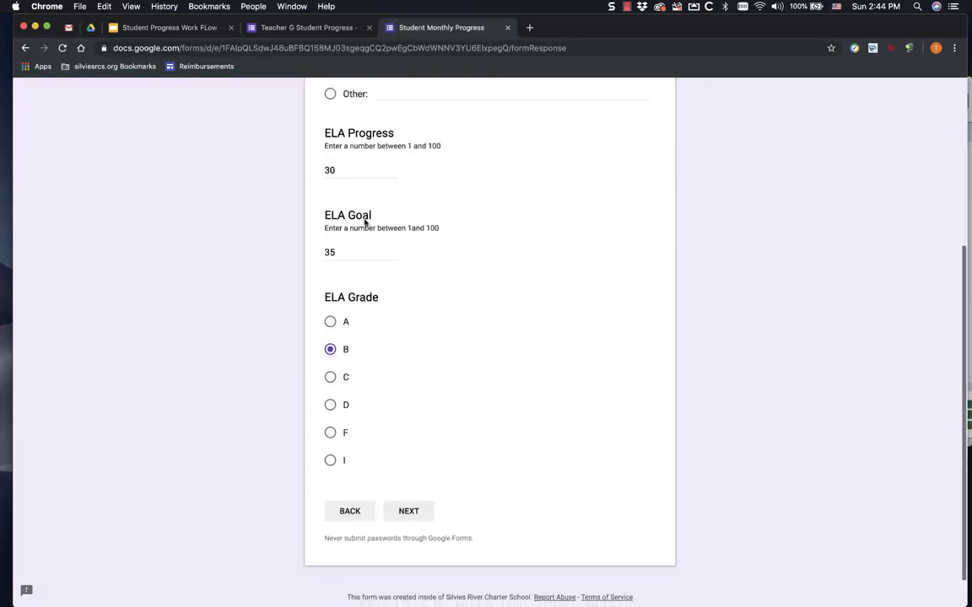
click(418, 517)
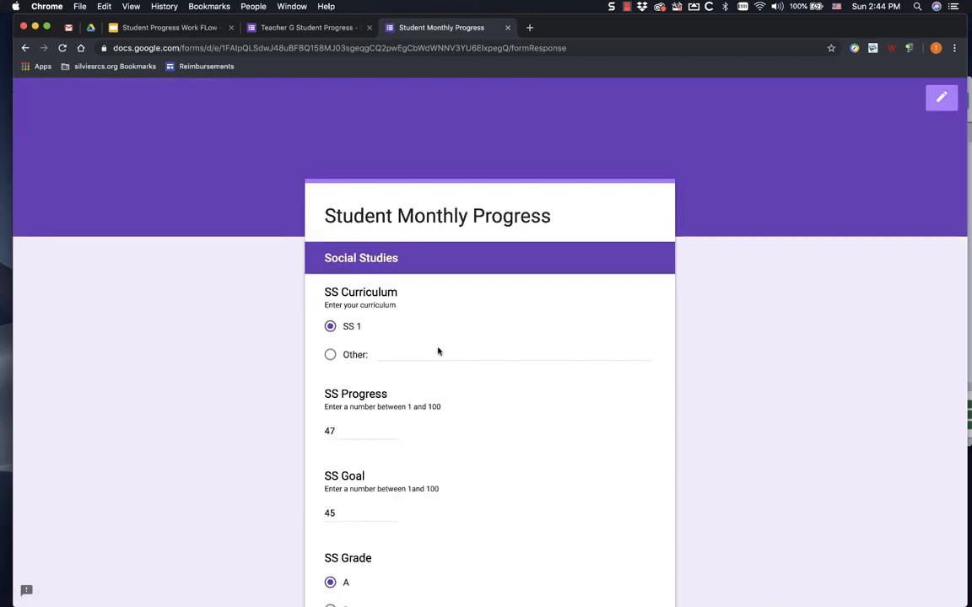
Complete Social Studies with SS 1, progress 47, goal 45, grade A, and Science with Science 1, progress 80, goal 75, grade B, and submit
scroll(434, 348, down, 4)
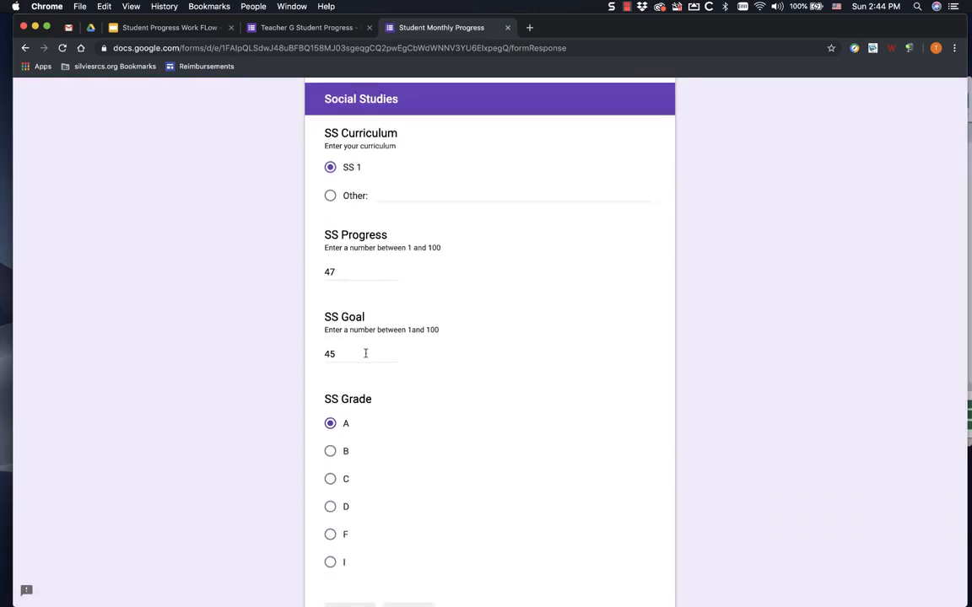
scroll(397, 477, down, 3)
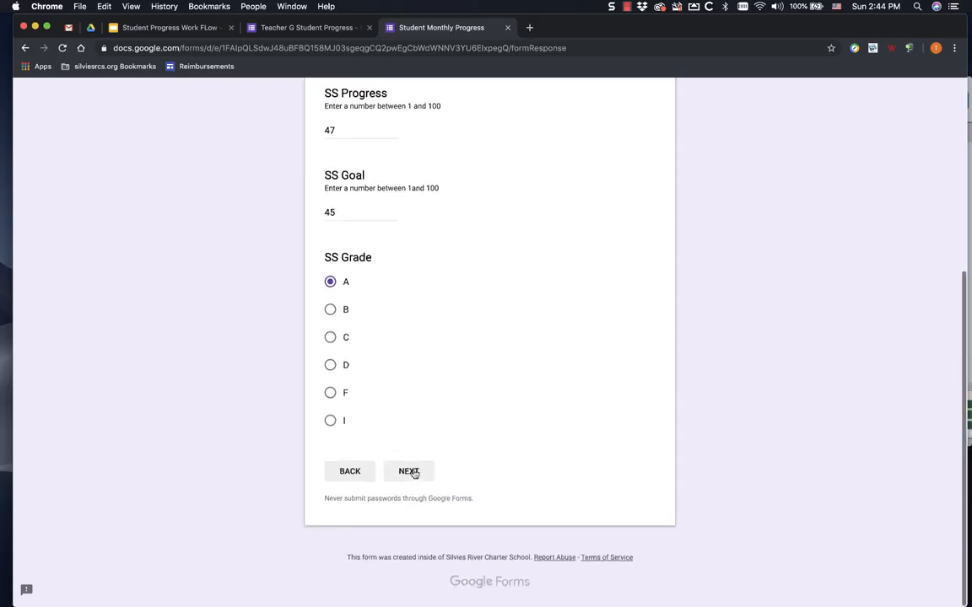
click(410, 472)
scroll(417, 468, down, 4)
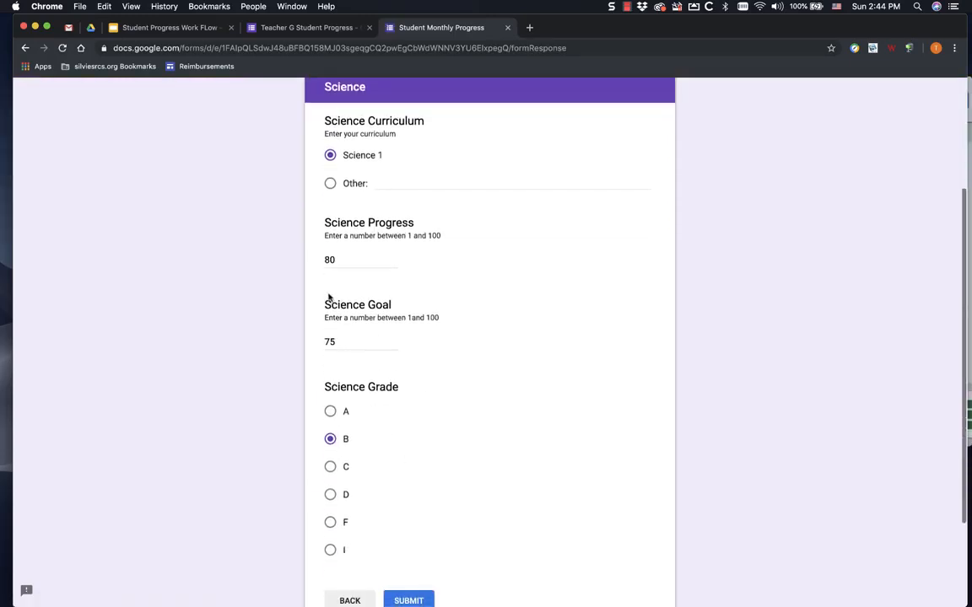
click(408, 600)
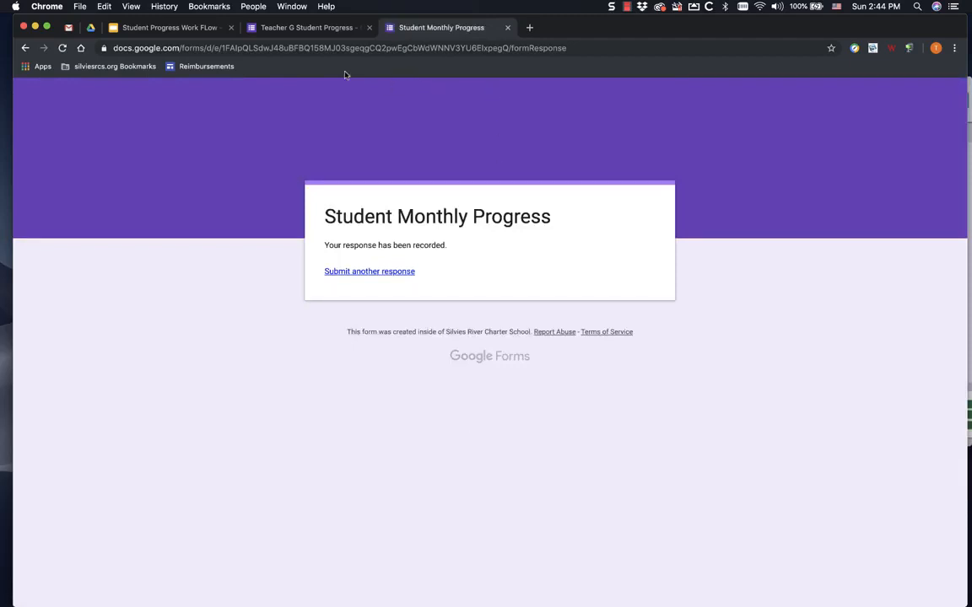
Create a new spreadsheet as the response destination for the Teacher G Student Progress form
click(323, 29)
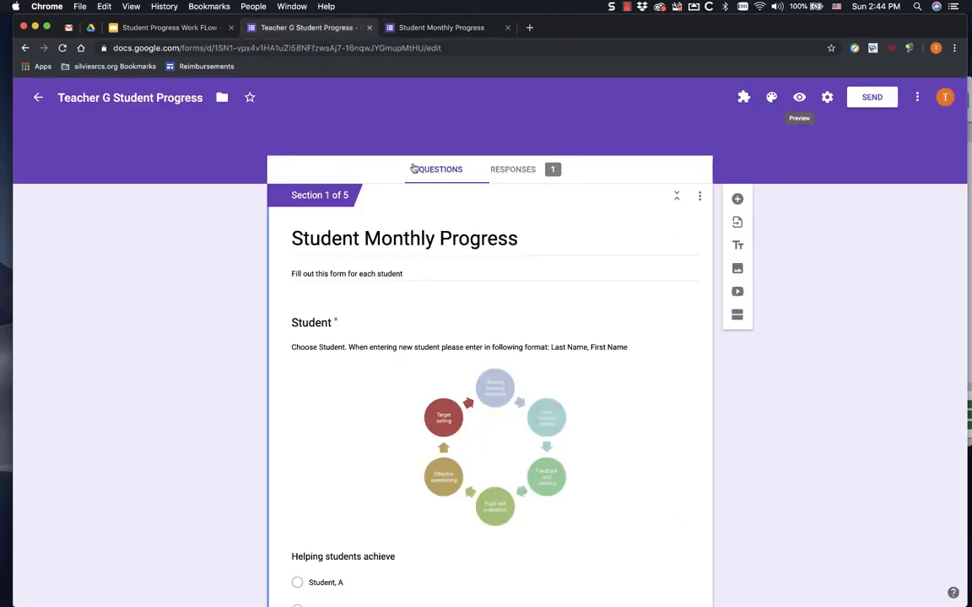
click(518, 169)
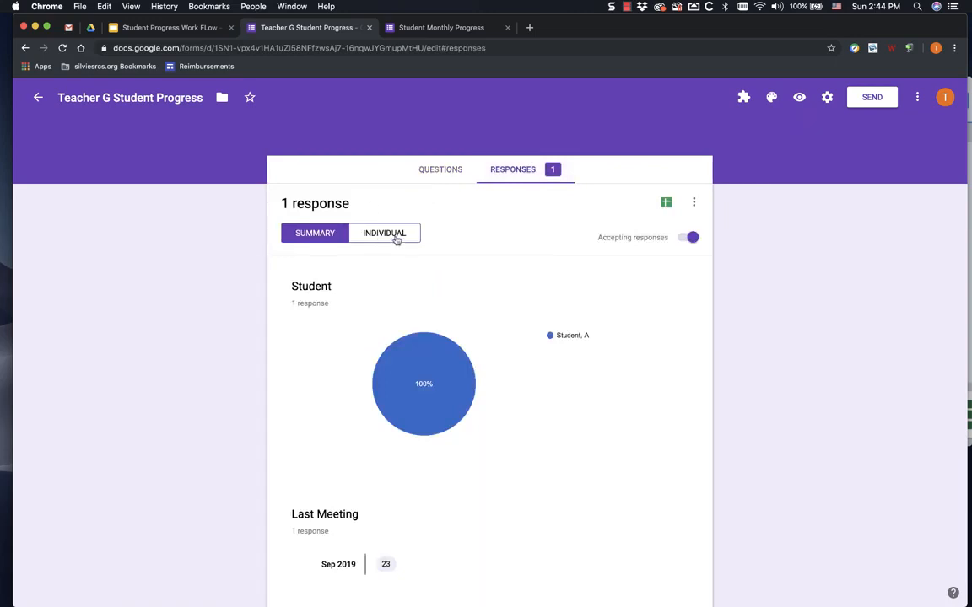
click(665, 202)
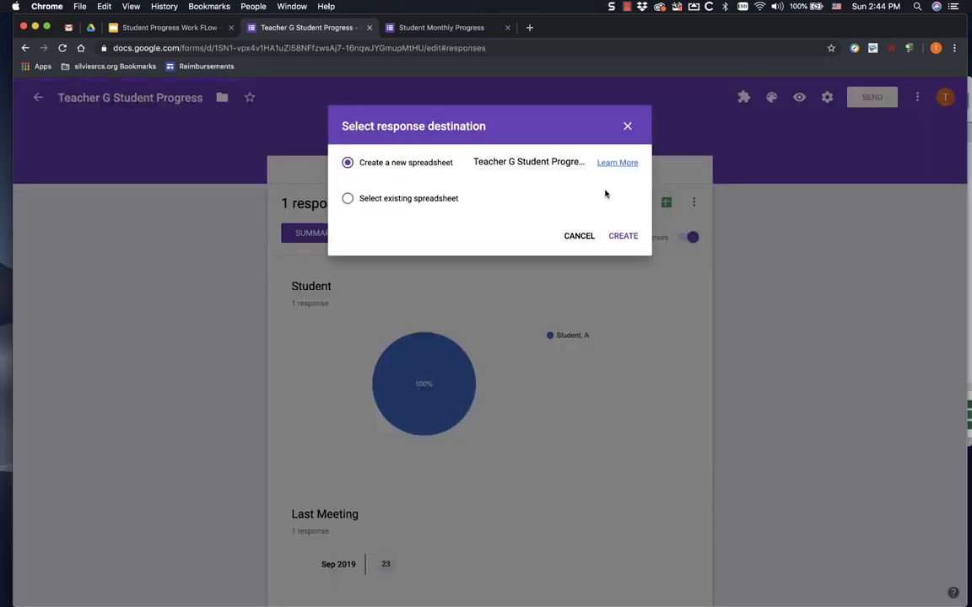
click(623, 236)
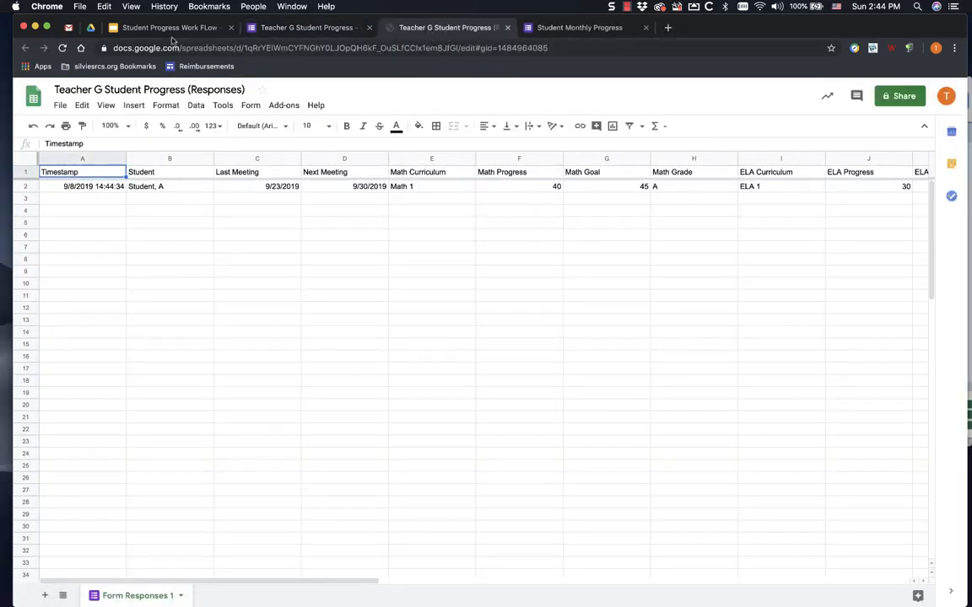
Open the Teacher G folder in Google Drive to check where the responses spreadsheet is stored
click(90, 28)
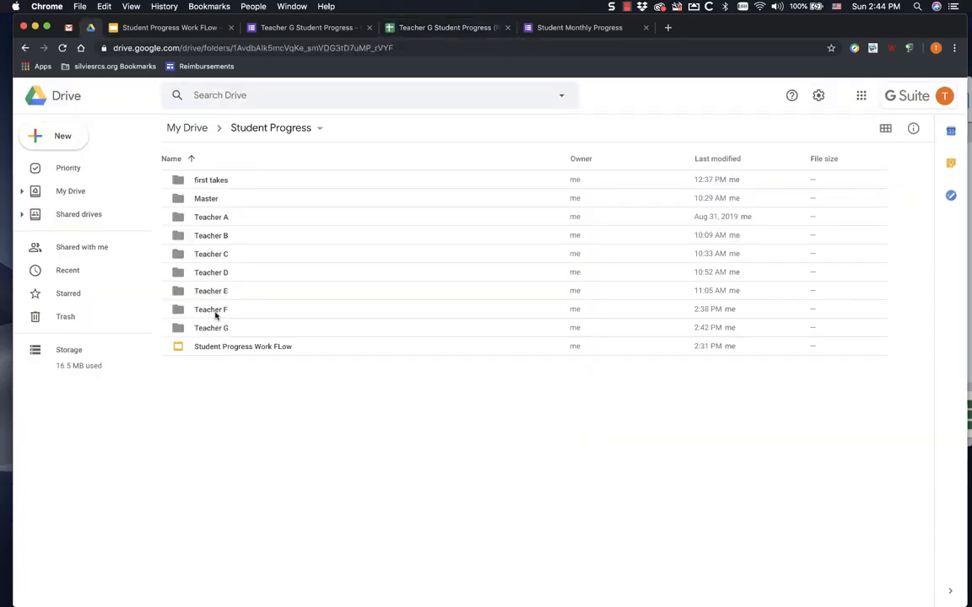
click(212, 329)
double_click(212, 328)
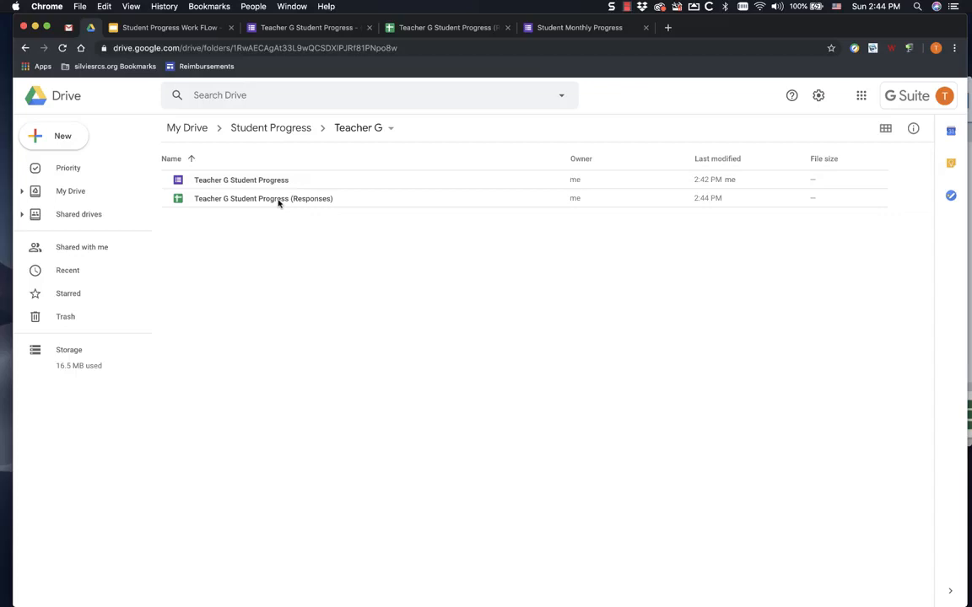
Rename the "Form Responses 1" sheet of the Teacher G responses spreadsheet as "data" and fit all column widths to their contents
click(446, 28)
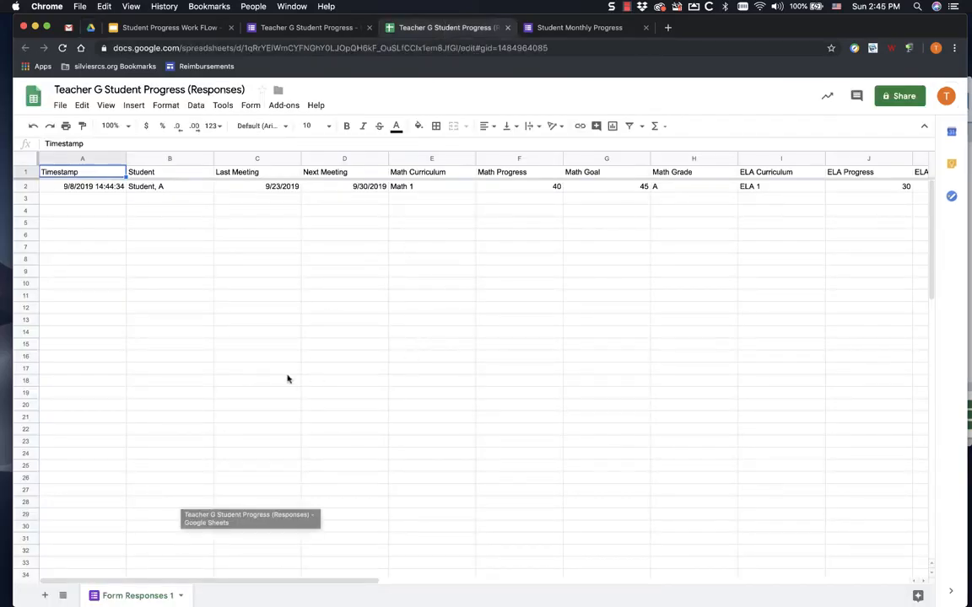
double_click(135, 597)
text(data)
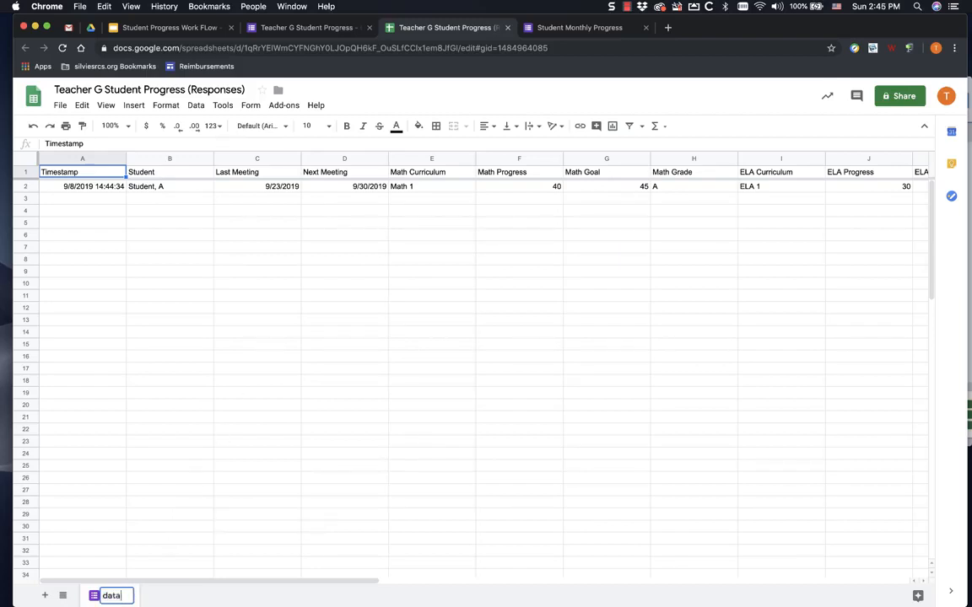
key(Return)
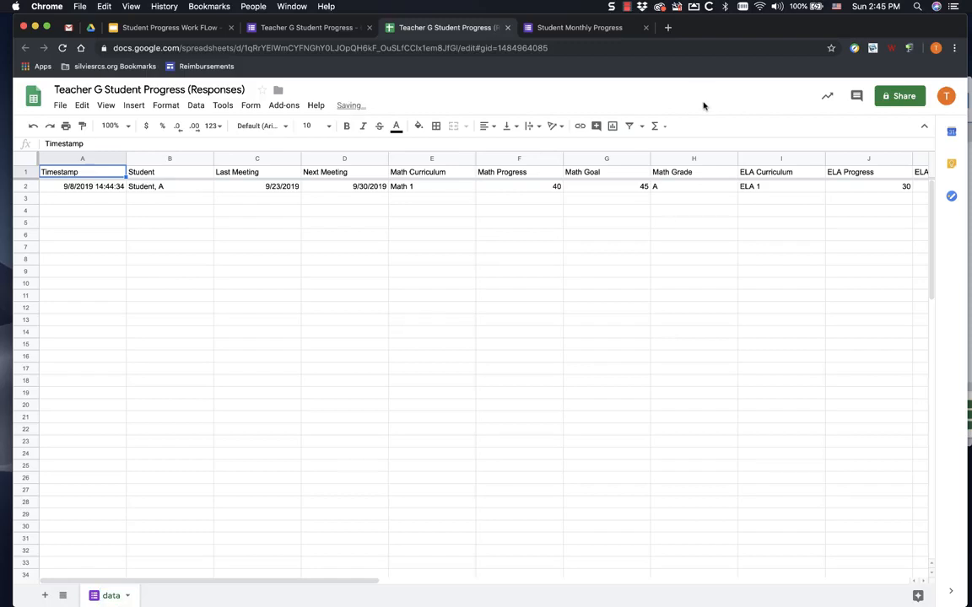
key(ctrl+a)
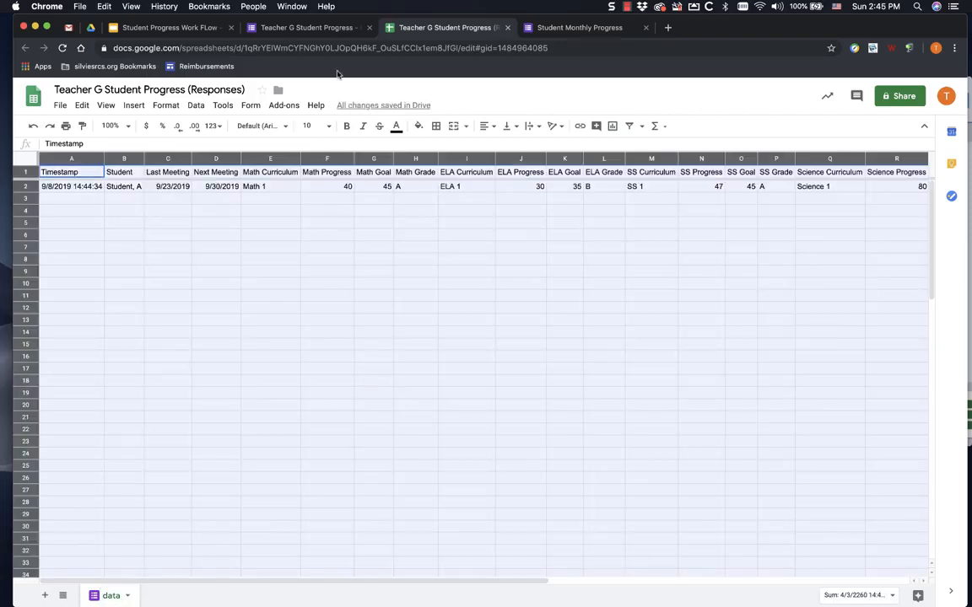
Open the "Master Student Progress (Responses)" spreadsheet from the Master folder inside Student Progress in Google Drive
click(89, 31)
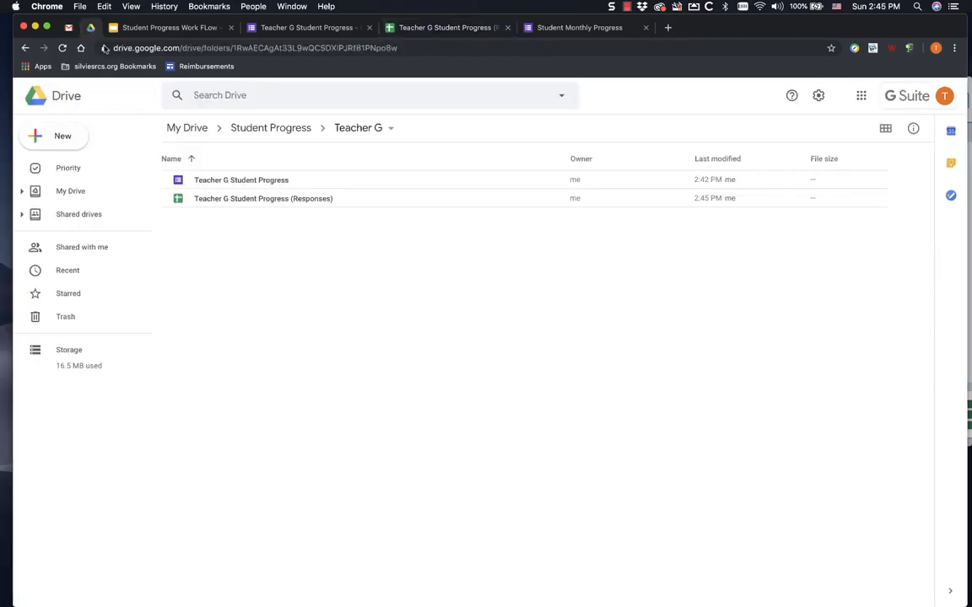
click(271, 129)
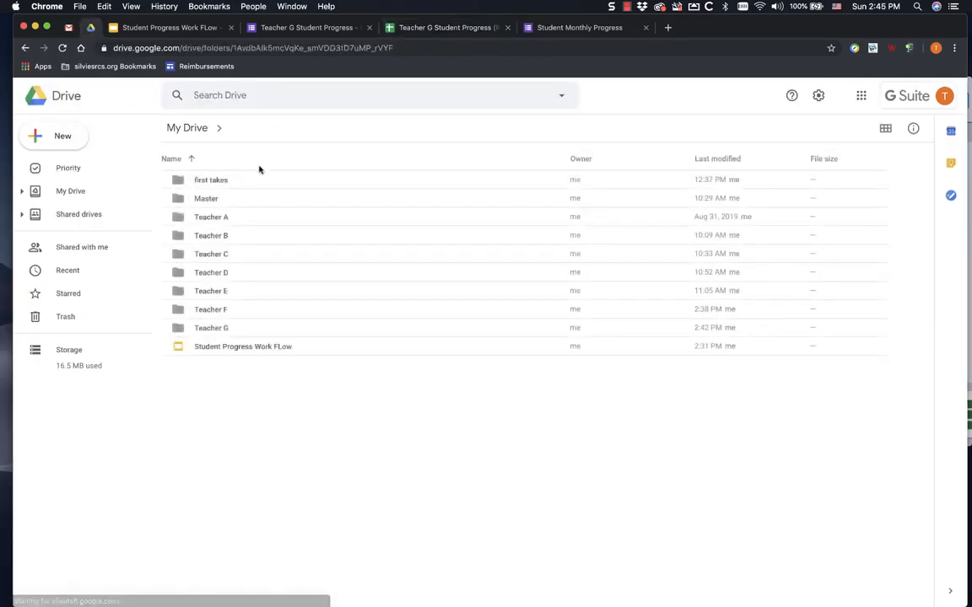
double_click(209, 199)
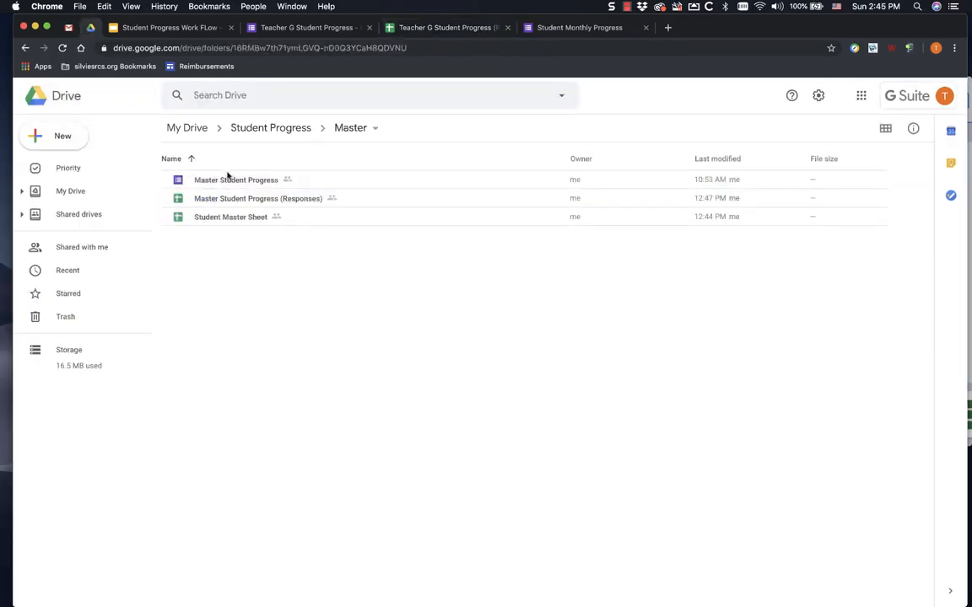
double_click(236, 199)
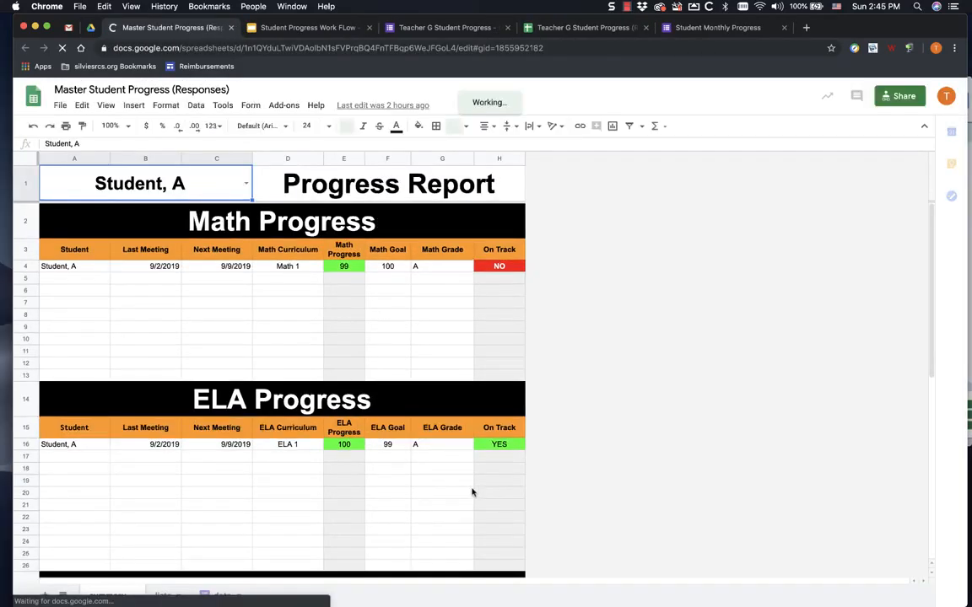
Copy the summary sheet from the master spreadsheet into the existing Teacher G Student Progress responses spreadsheet
scroll(471, 493, down, 5)
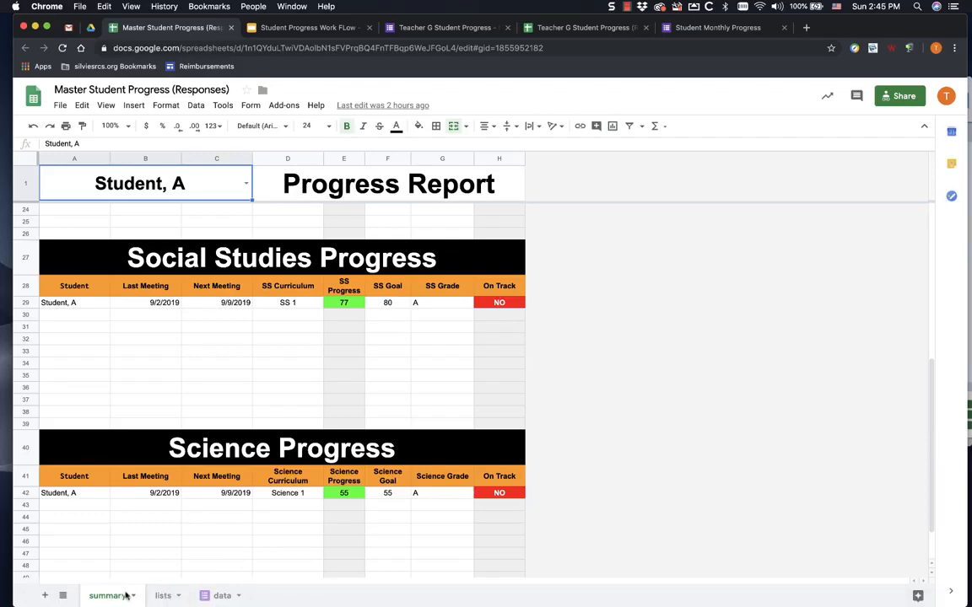
click(134, 597)
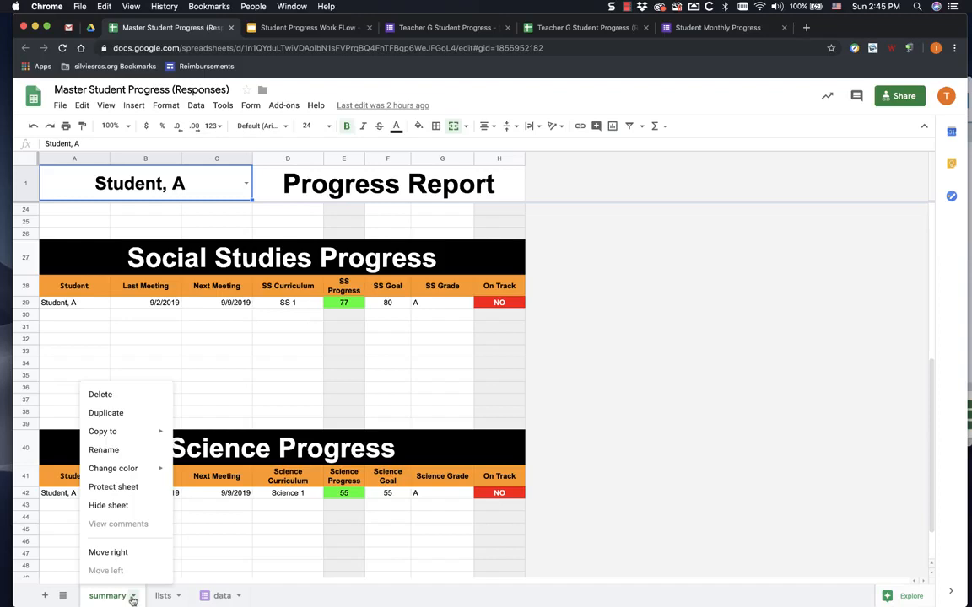
mouse_move(155, 432)
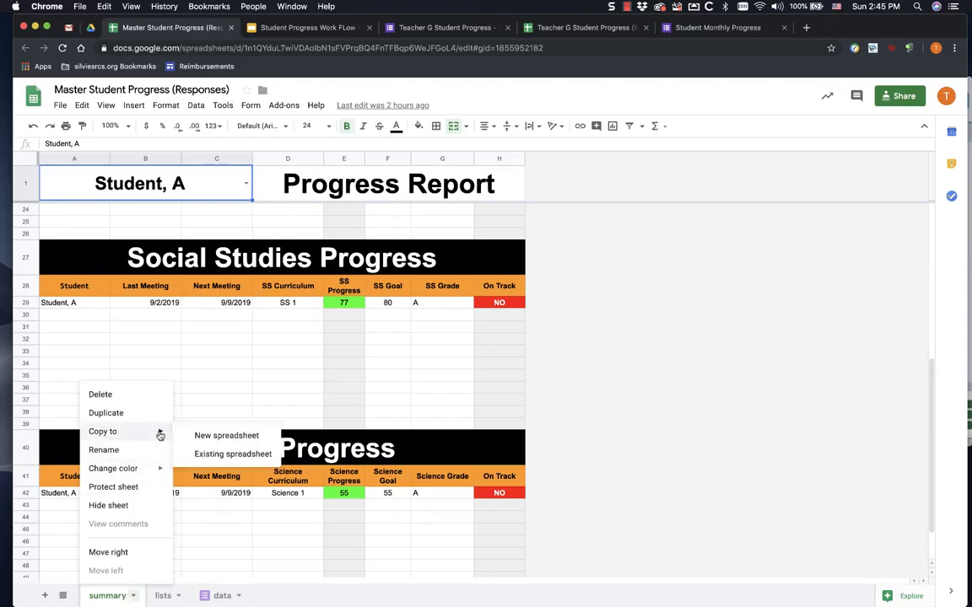
click(216, 454)
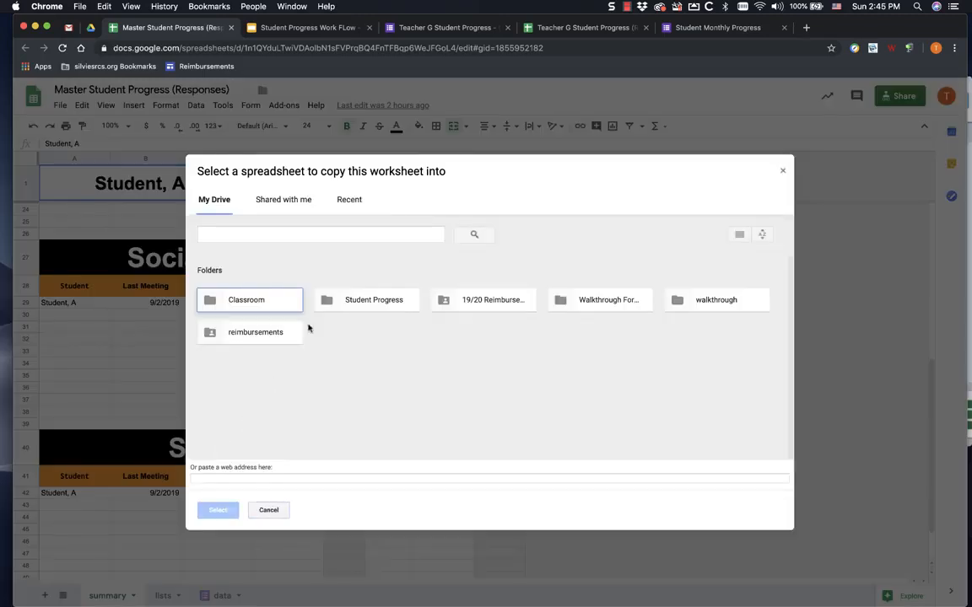
click(356, 200)
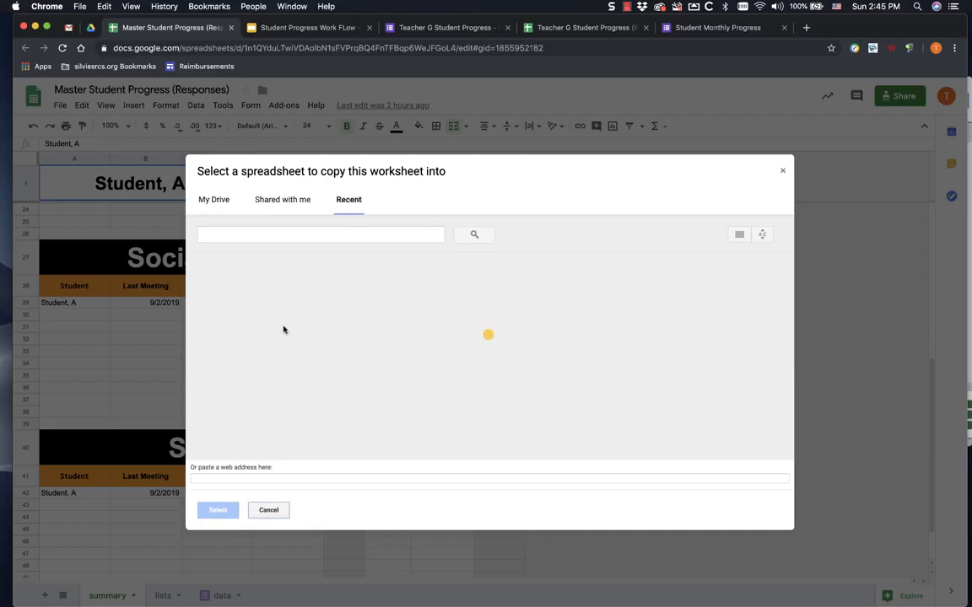
click(266, 346)
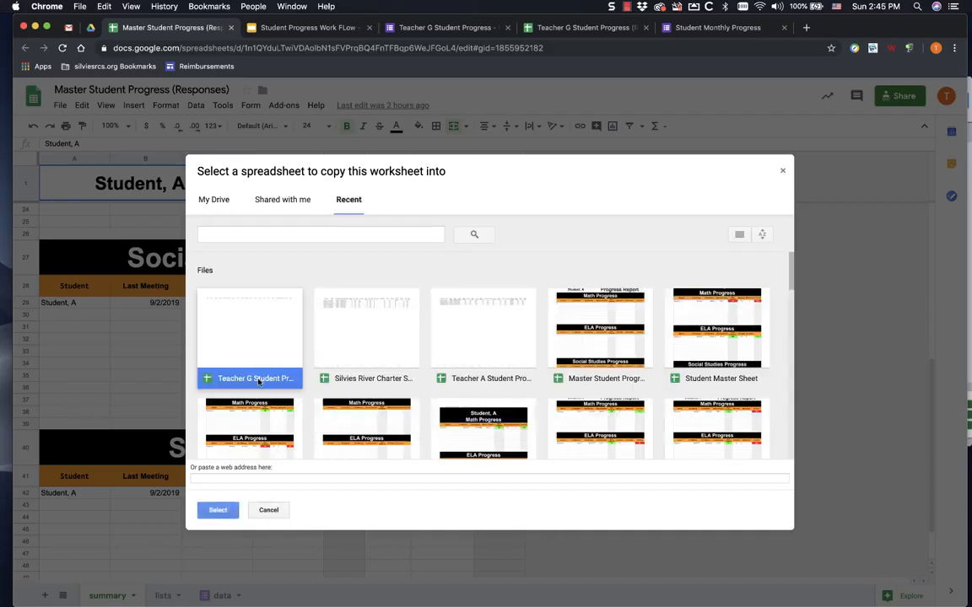
click(219, 511)
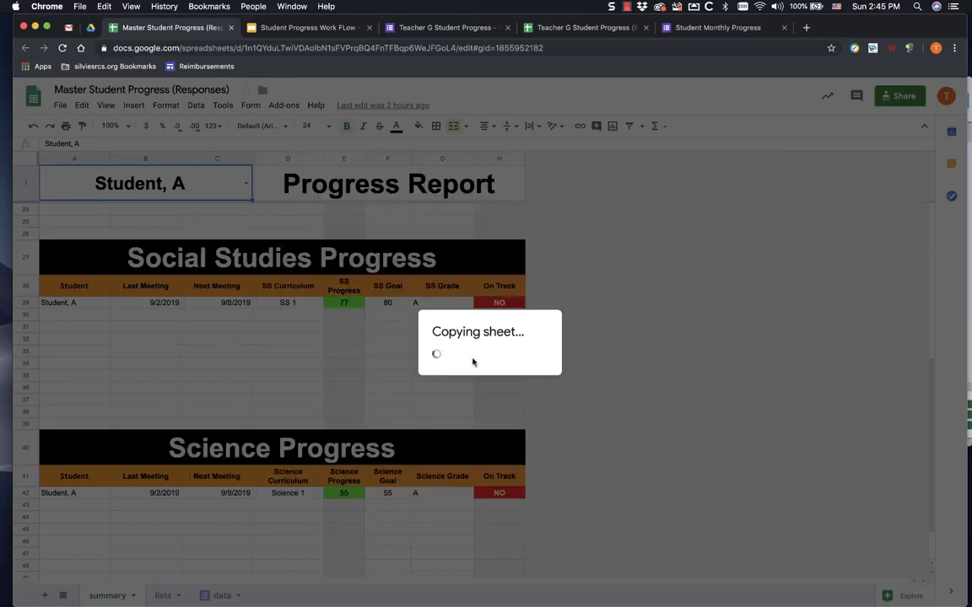
click(537, 375)
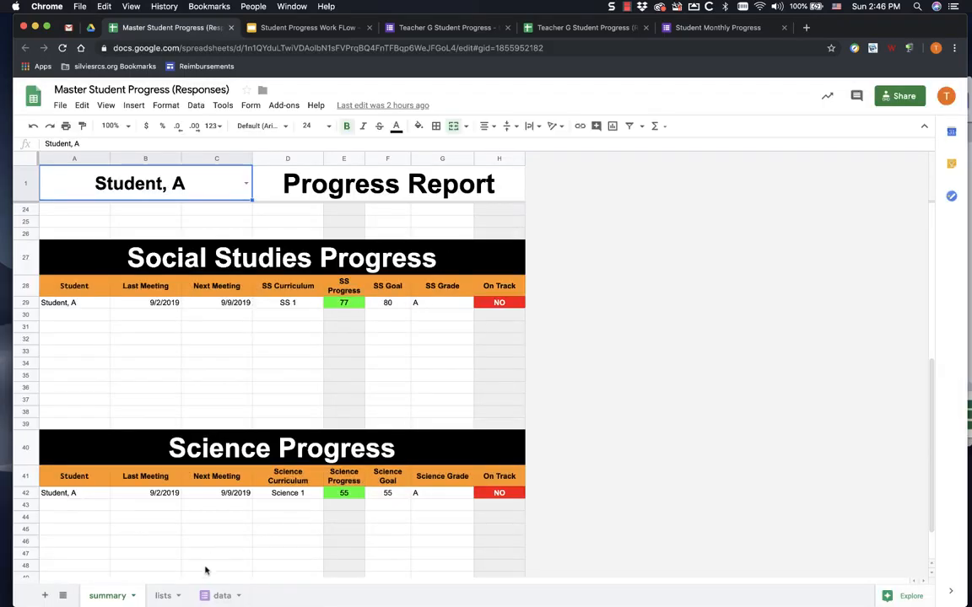
Copy the lists sheet from the master spreadsheet into the existing Teacher G Student Progress responses spreadsheet
click(178, 595)
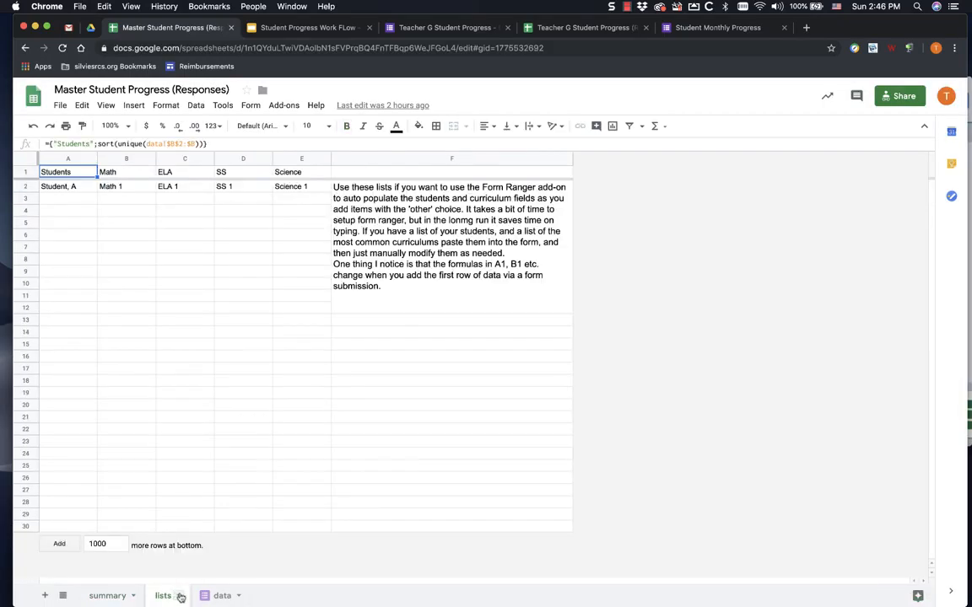
click(179, 597)
mouse_move(199, 438)
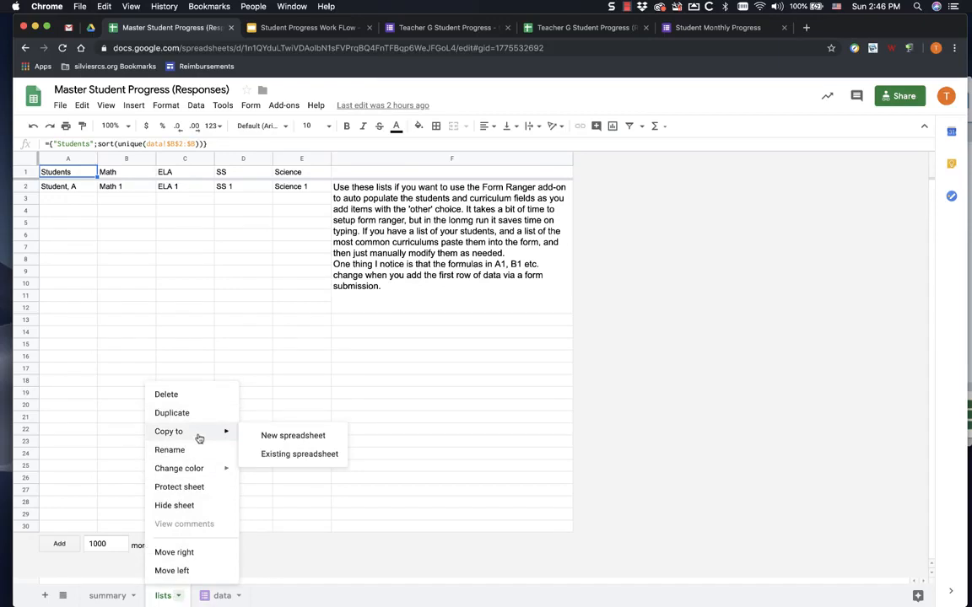
click(285, 456)
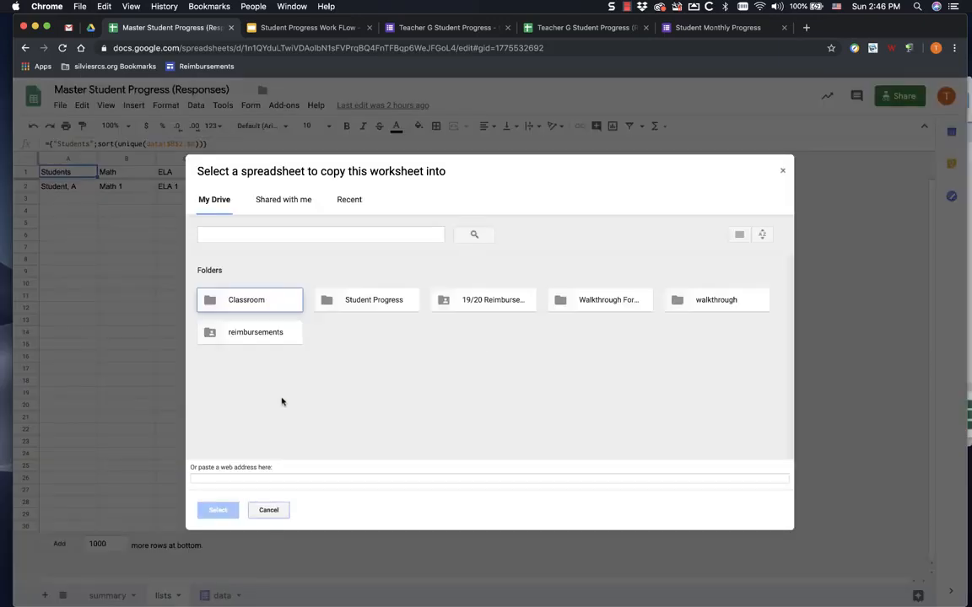
click(350, 201)
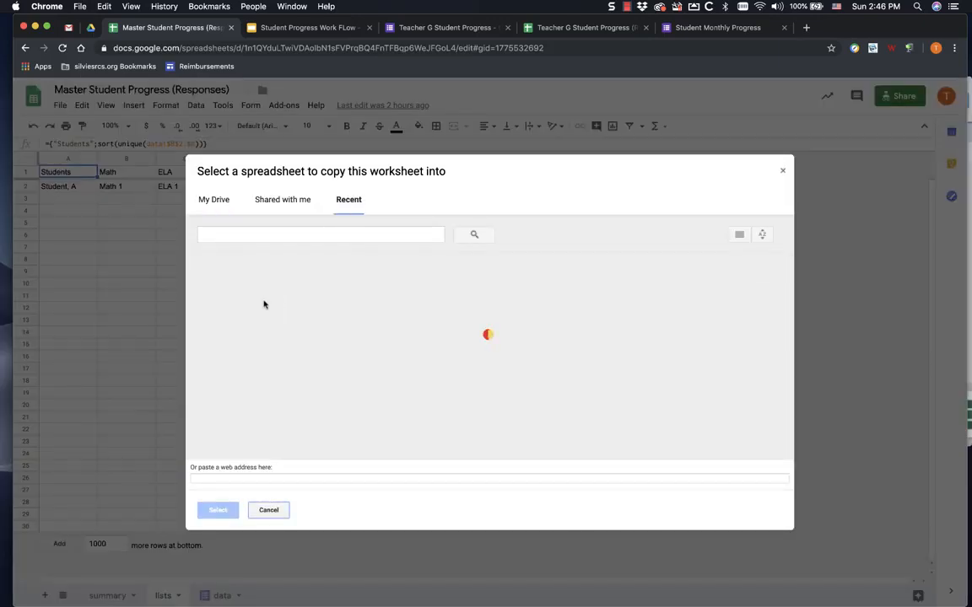
click(251, 321)
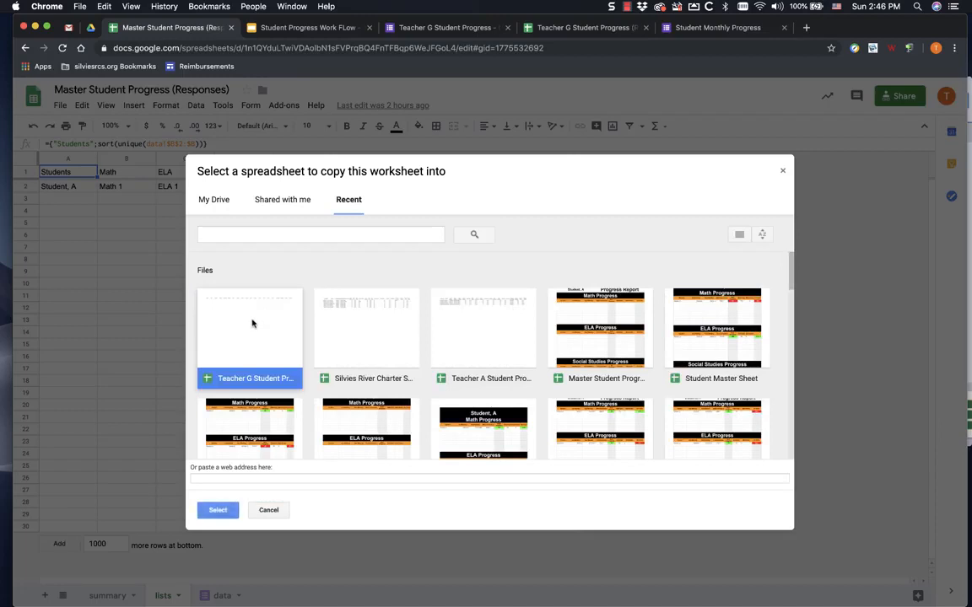
click(216, 510)
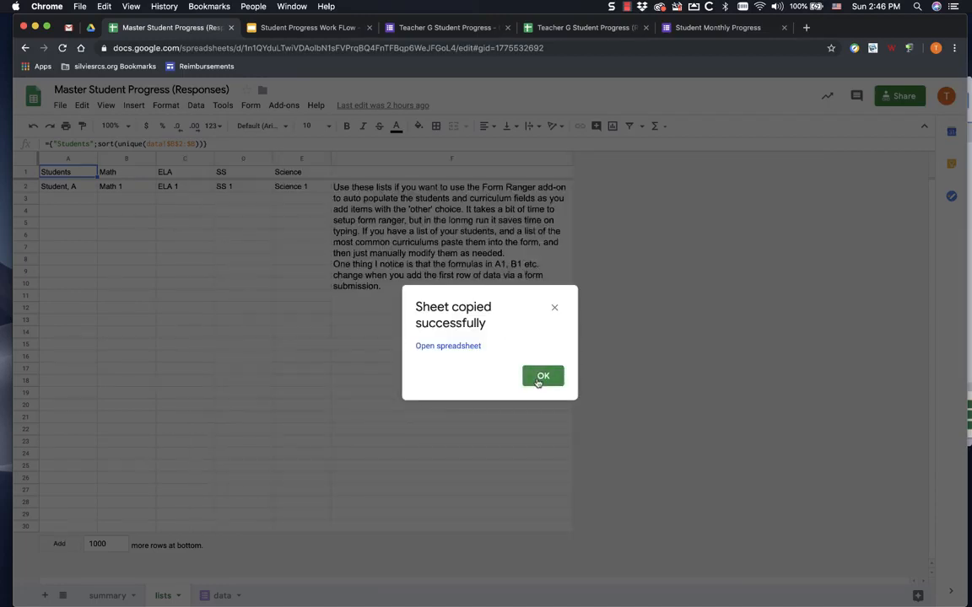
click(541, 376)
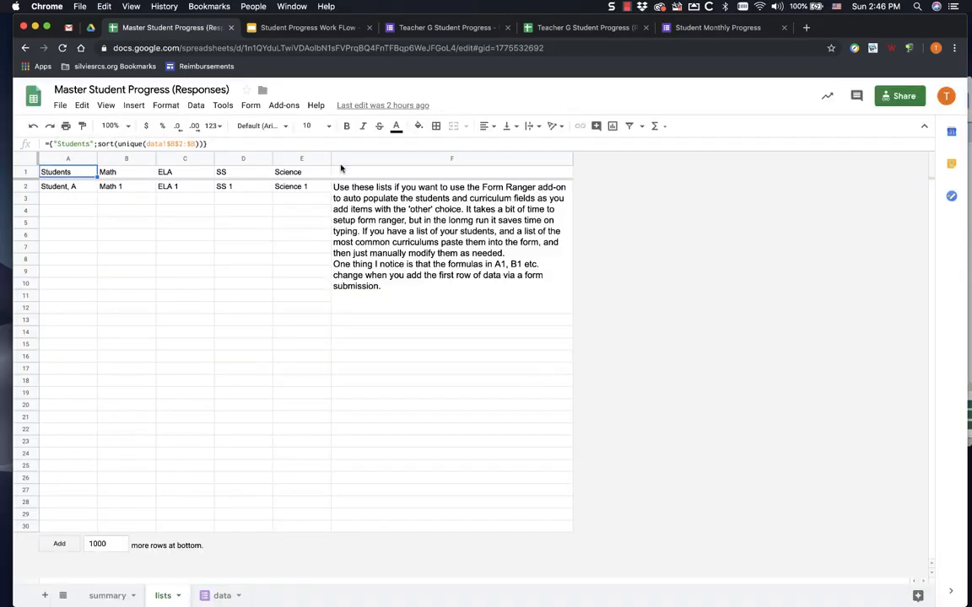
In the Teacher G responses spreadsheet, reorder the sheets so the copied summary comes first and the copied lists second, before data
click(582, 28)
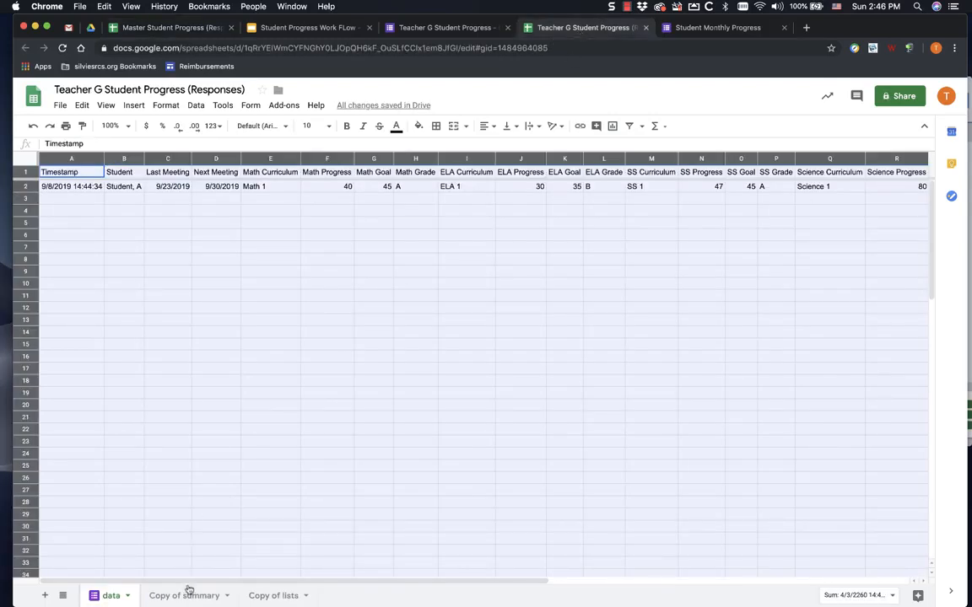
drag(189, 595, 100, 598)
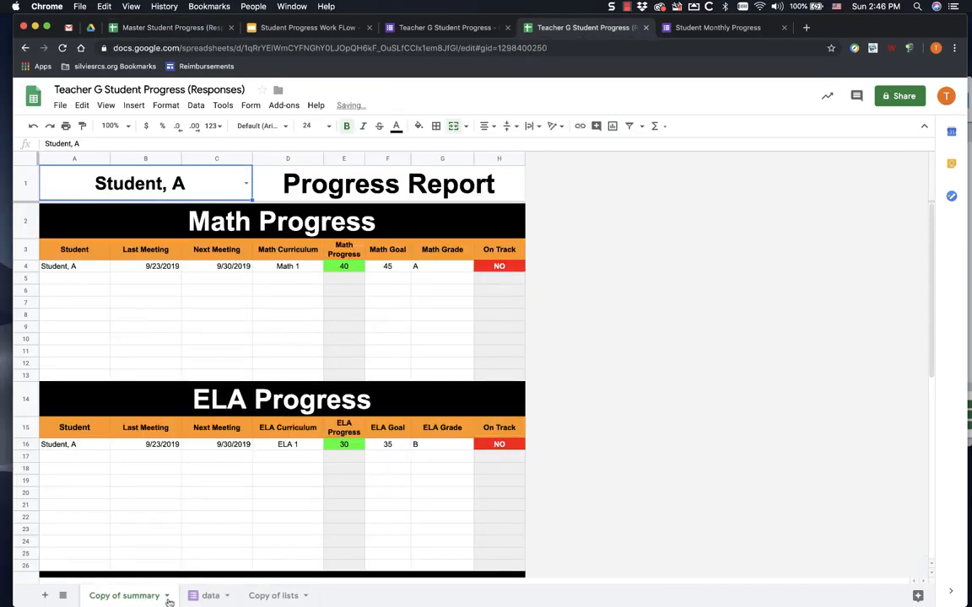
drag(257, 595, 194, 597)
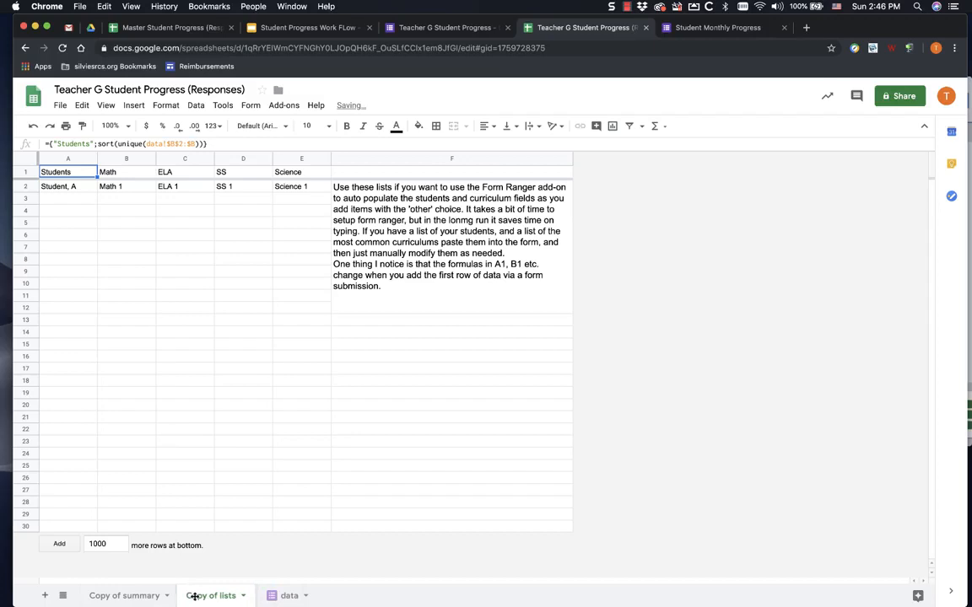
Rename the "Copy of summary" sheet as "summary"
click(126, 599)
double_click(126, 597)
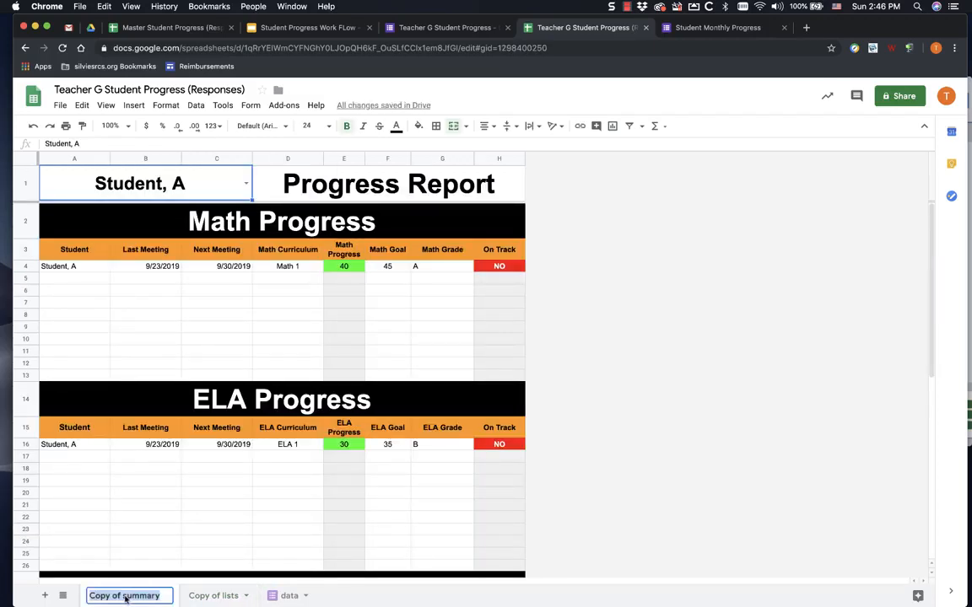
click(123, 599)
drag(123, 598, 82, 598)
key(BackSpace)
Rename the "Copy of lists" sheet as "lists"
click(184, 597)
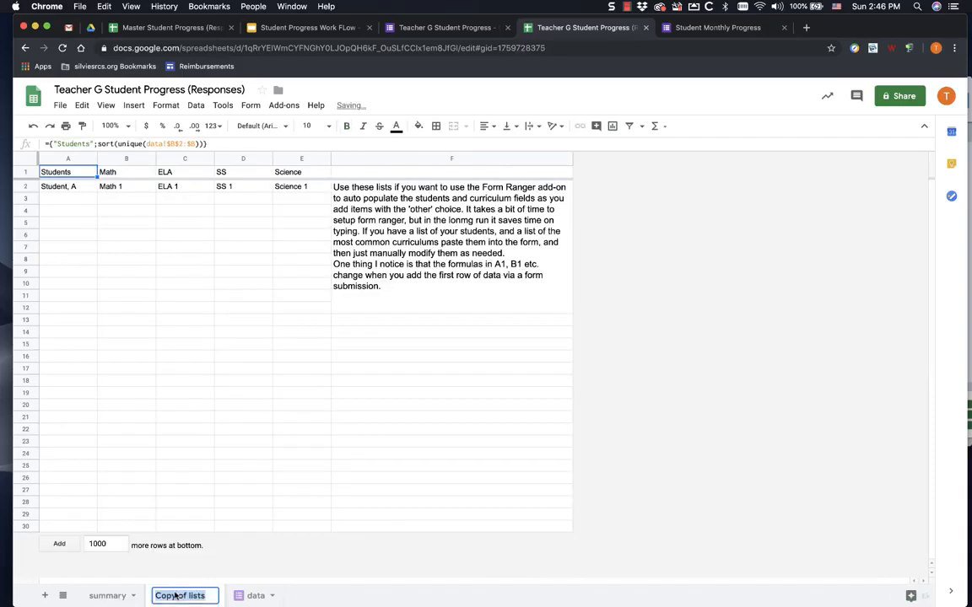
click(181, 598)
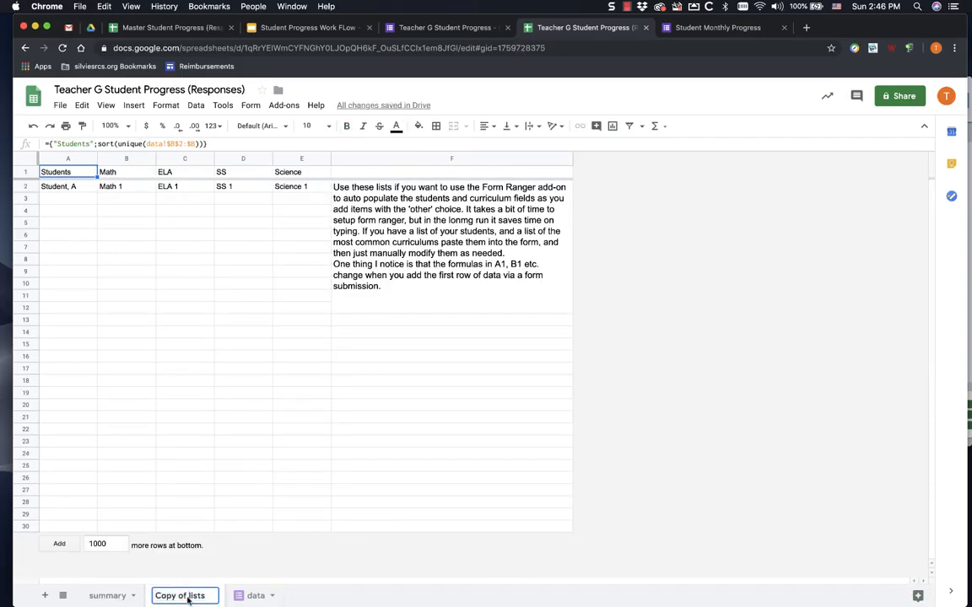
key(BackSpace)
key(BackSpace)
key(BackSpace)
key(BackSpace)
key(BackSpace)
key(BackSpace)
key(BackSpace)
key(BackSpace)
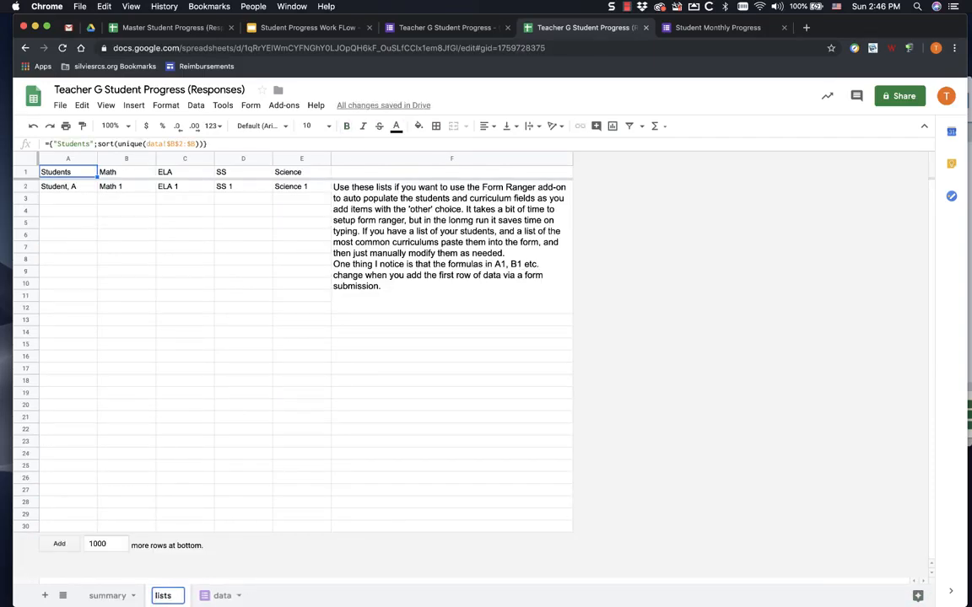
click(185, 477)
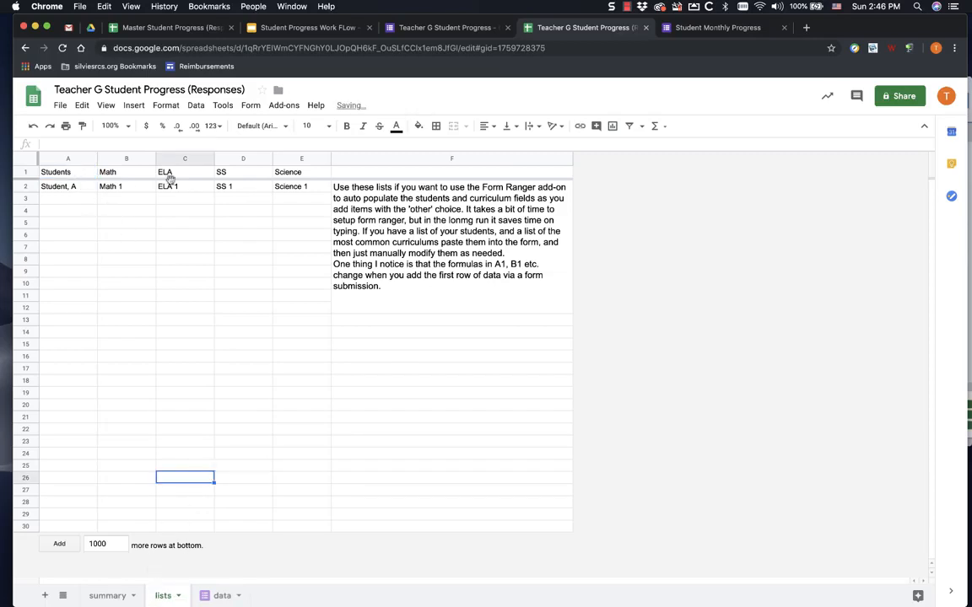
Examine the data and lists sheets, and review each subject's progress section on the summary sheet
click(218, 596)
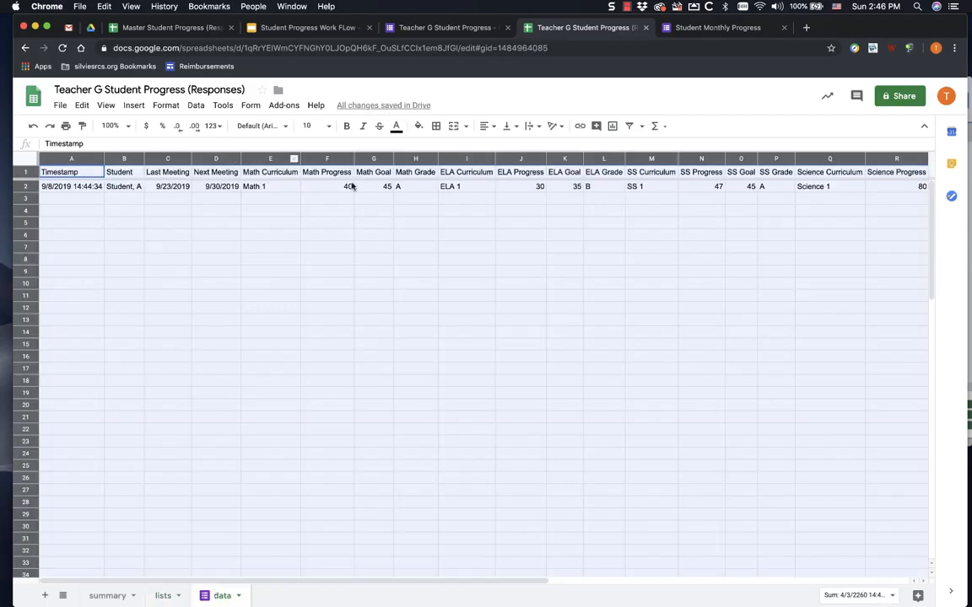
click(162, 596)
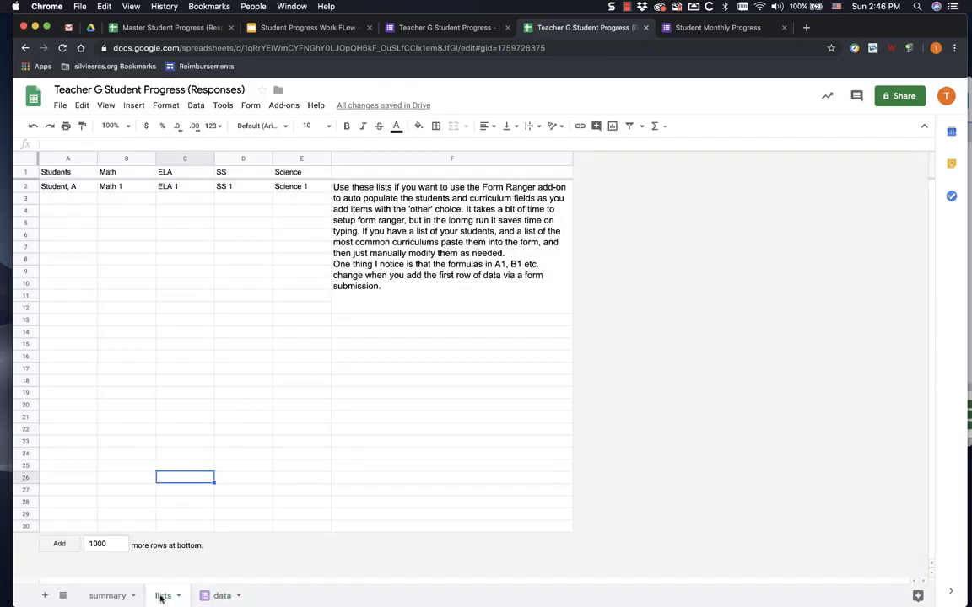
click(108, 595)
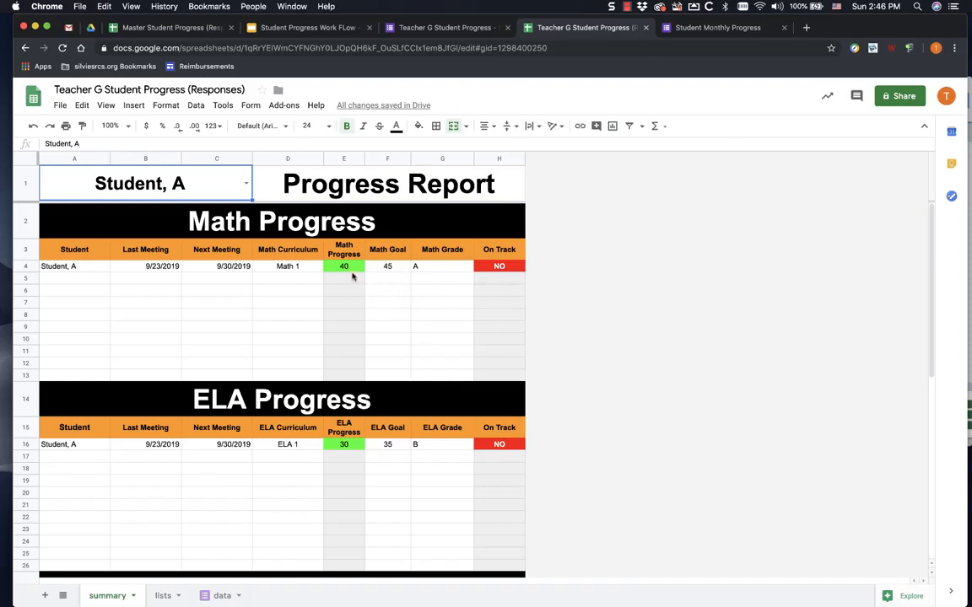
scroll(352, 278, down, 8)
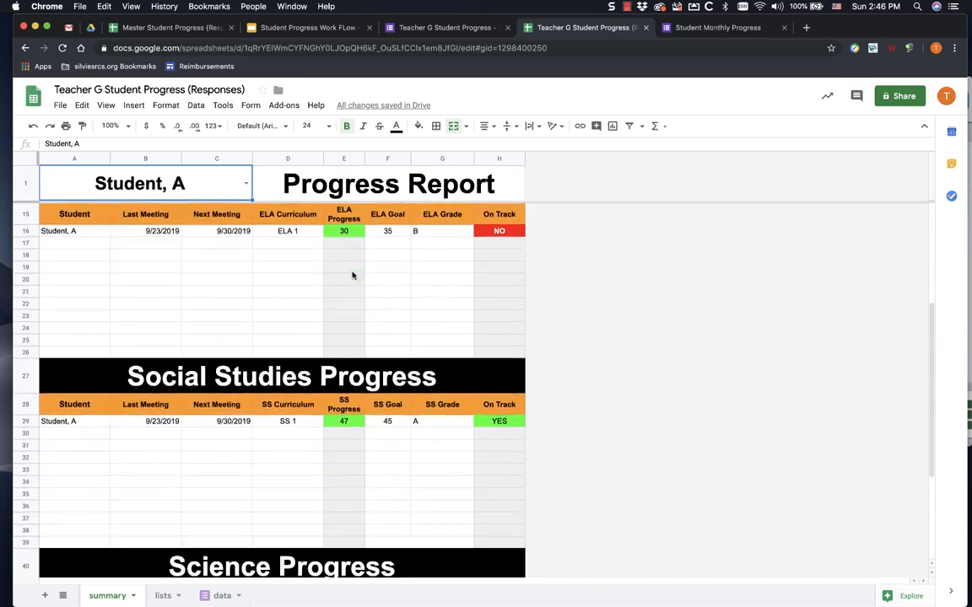
scroll(352, 277, down, 1)
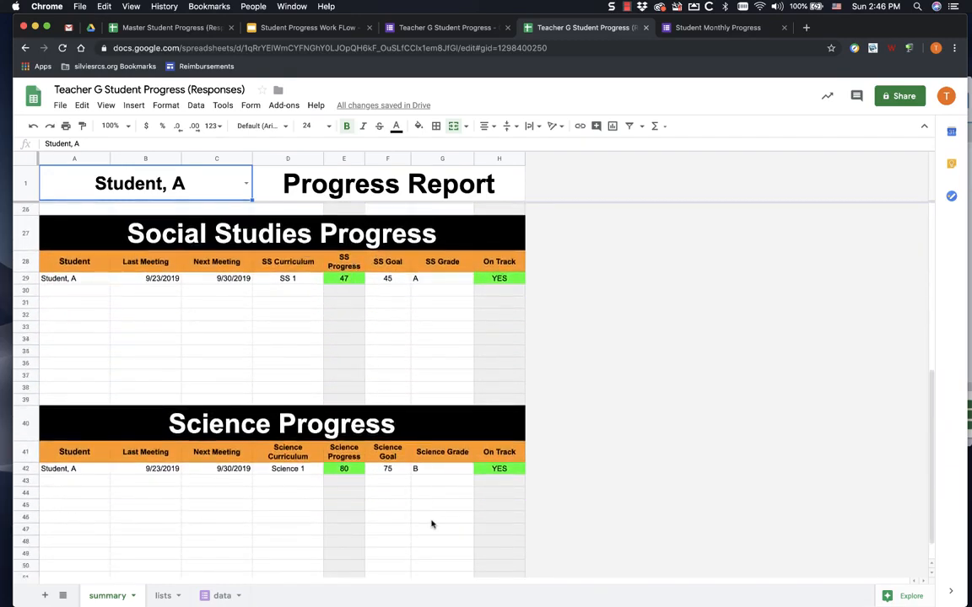
scroll(431, 521, down, 2)
scroll(431, 517, up, 10)
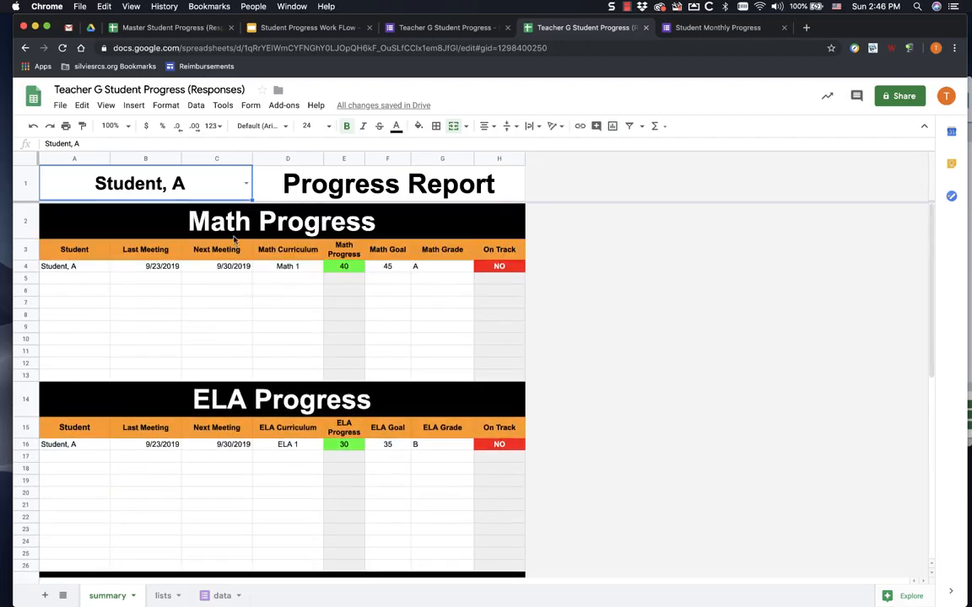
Test the summary sheet's student selector by choosing Student, then return it to Student, A
click(244, 191)
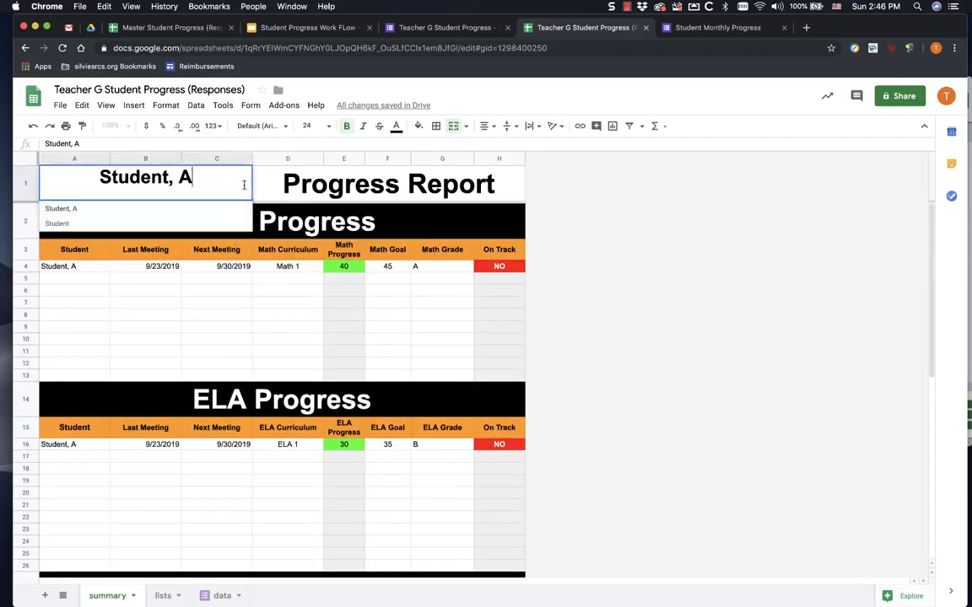
click(89, 224)
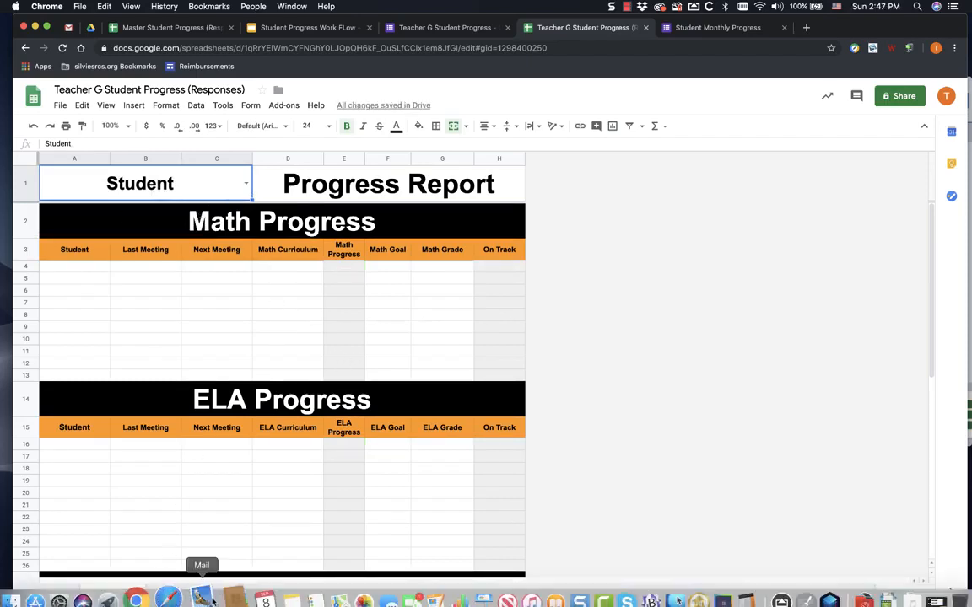
click(215, 595)
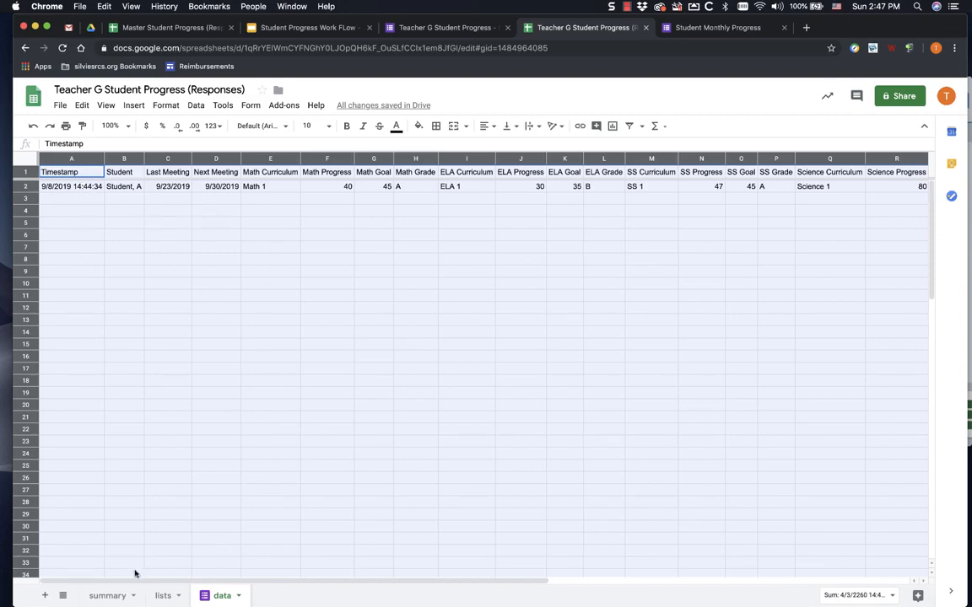
click(103, 595)
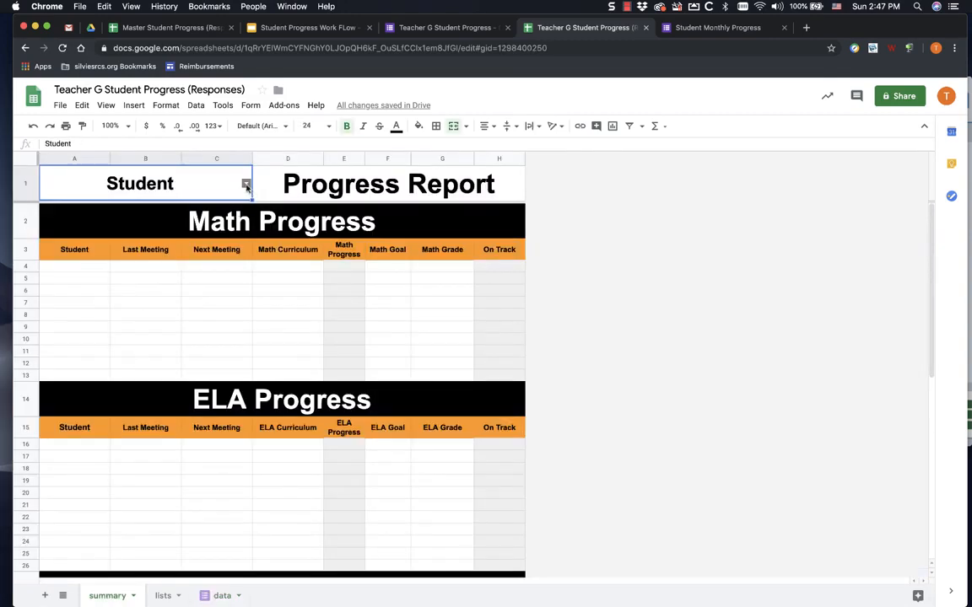
click(246, 184)
click(104, 223)
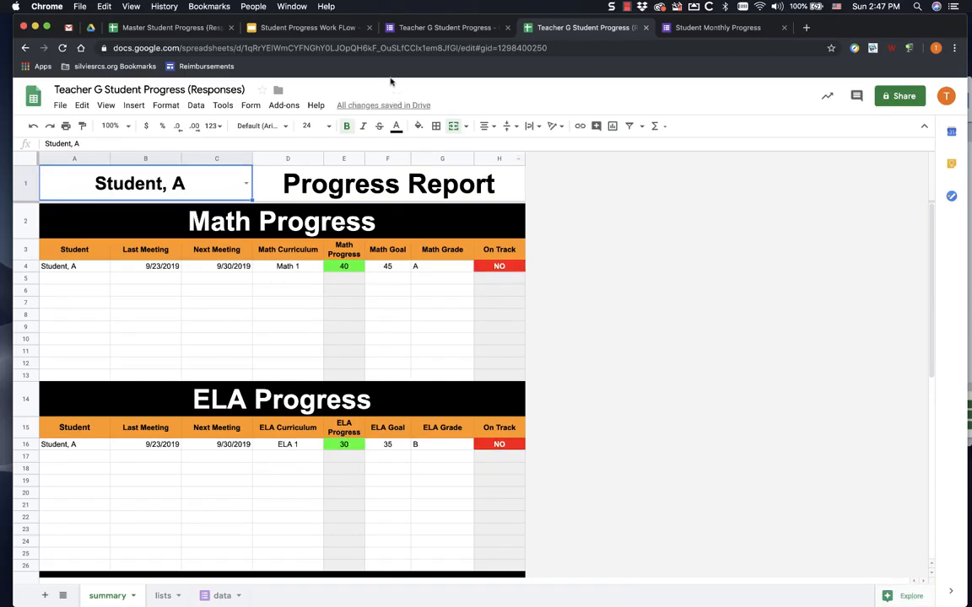
Switch to the Student Progress Work Flow presentation to review the Part 1 setup instructions
click(329, 30)
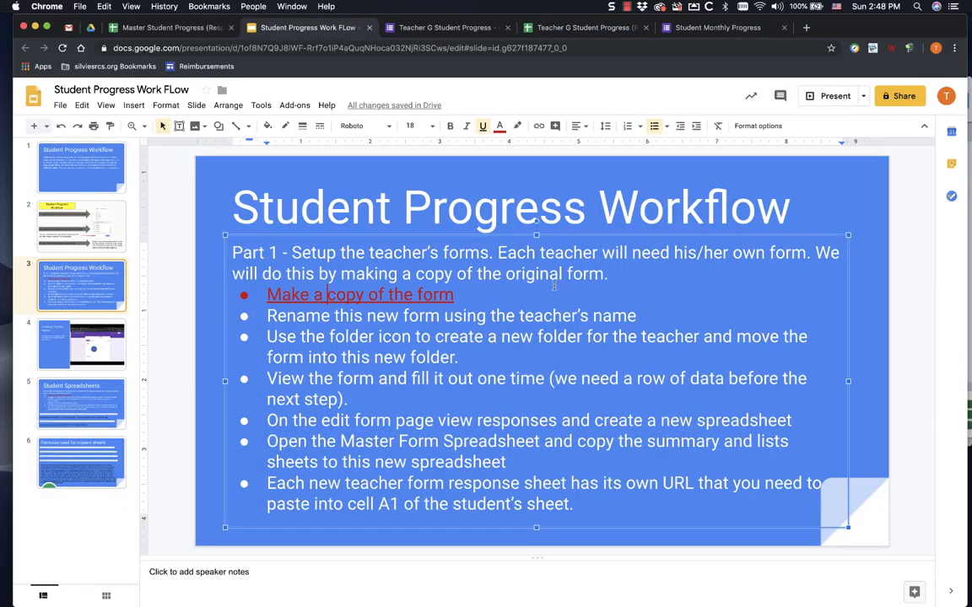
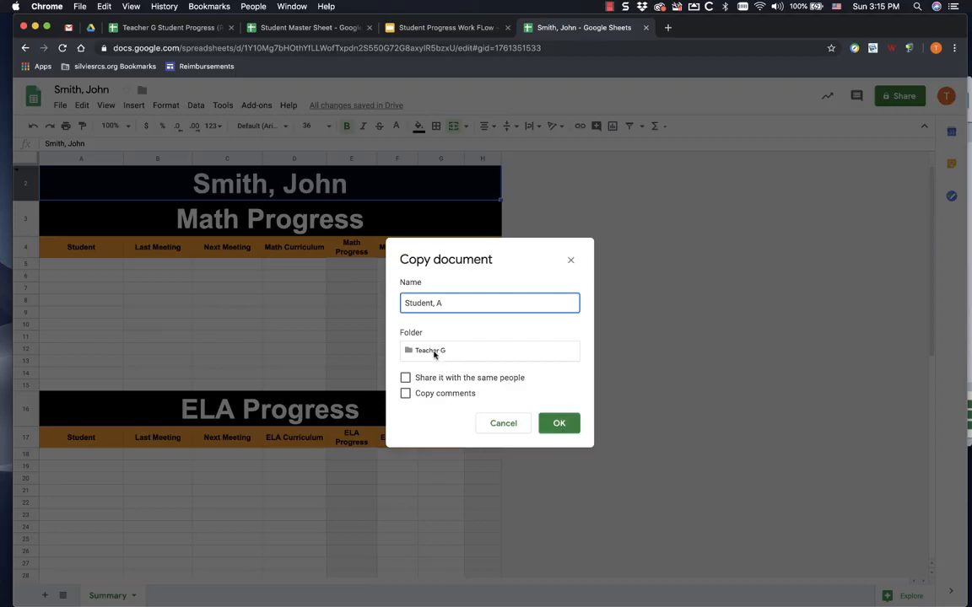
Create the spreadsheet copy "Student, A" in the Teacher G folder and replace the first name in its title cell with A
click(559, 425)
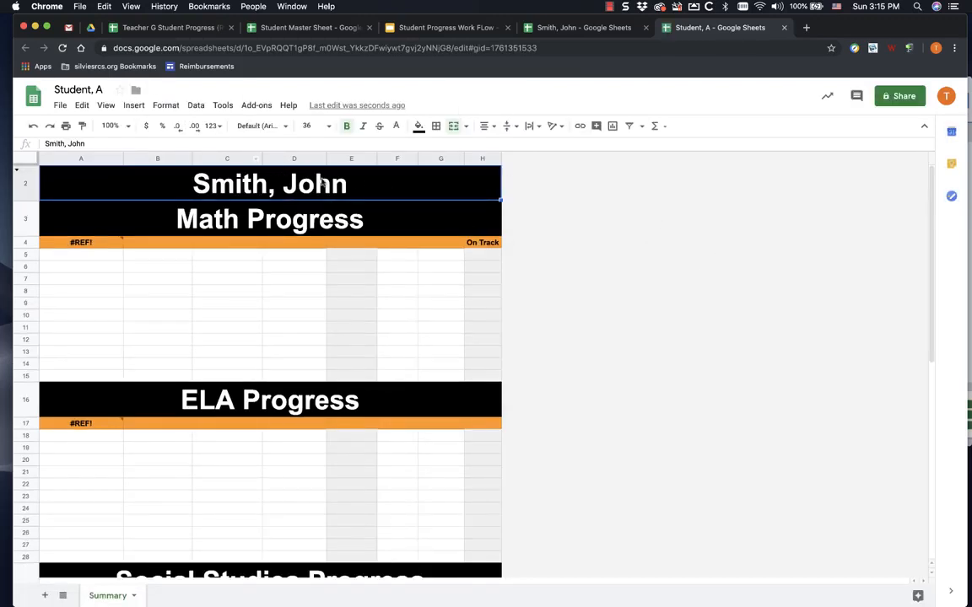
double_click(347, 184)
key(BackSpace)
key(BackSpace)
key(BackSpace)
key(BackSpace)
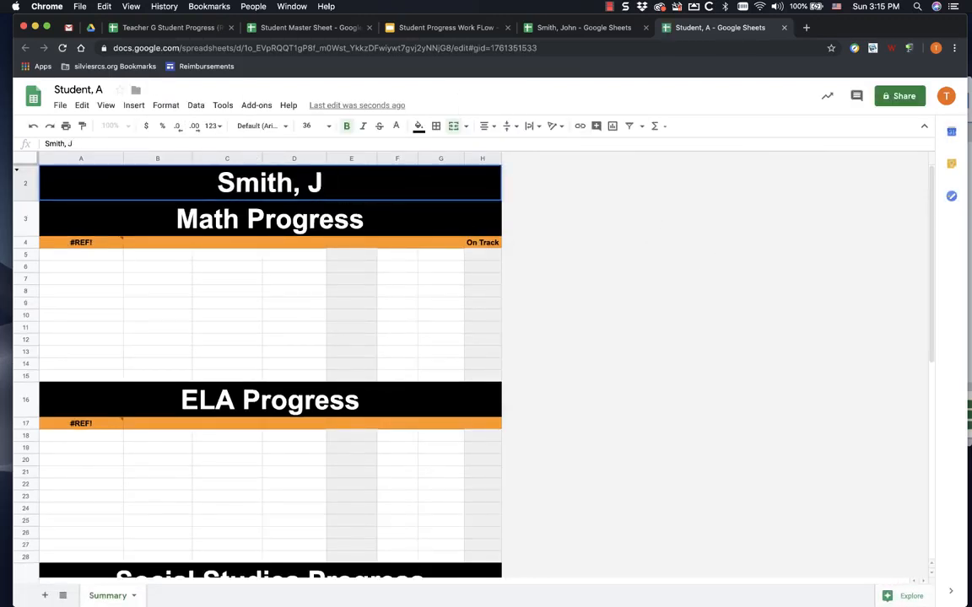
text(A)
key(Return)
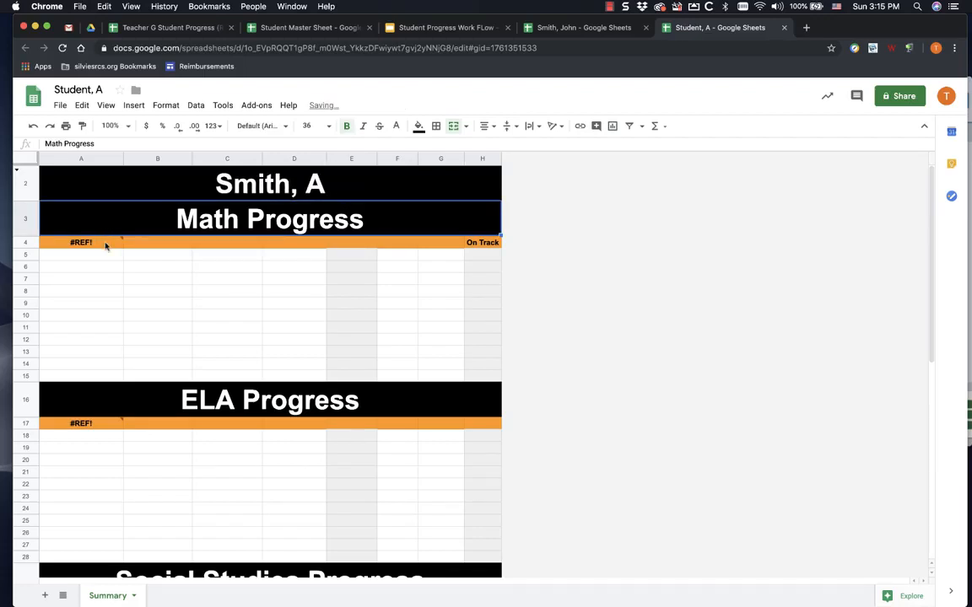
Allow the Student, A spreadsheet access to its linked source sheet from the Math Progress header row
mouse_move(106, 245)
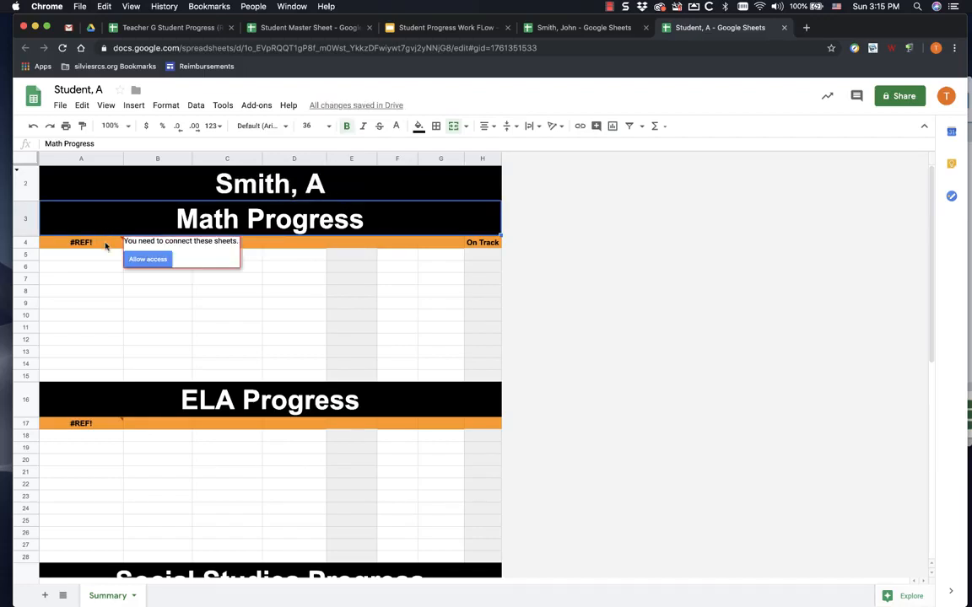
click(147, 259)
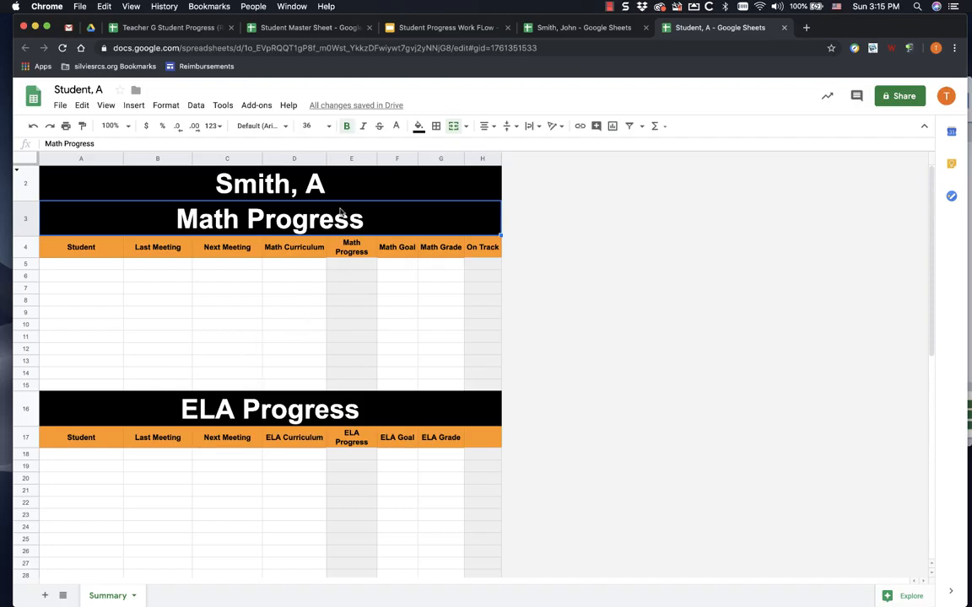
Replace the last name in the title cell above Math Progress with Student so the title reads Student, A
double_click(280, 186)
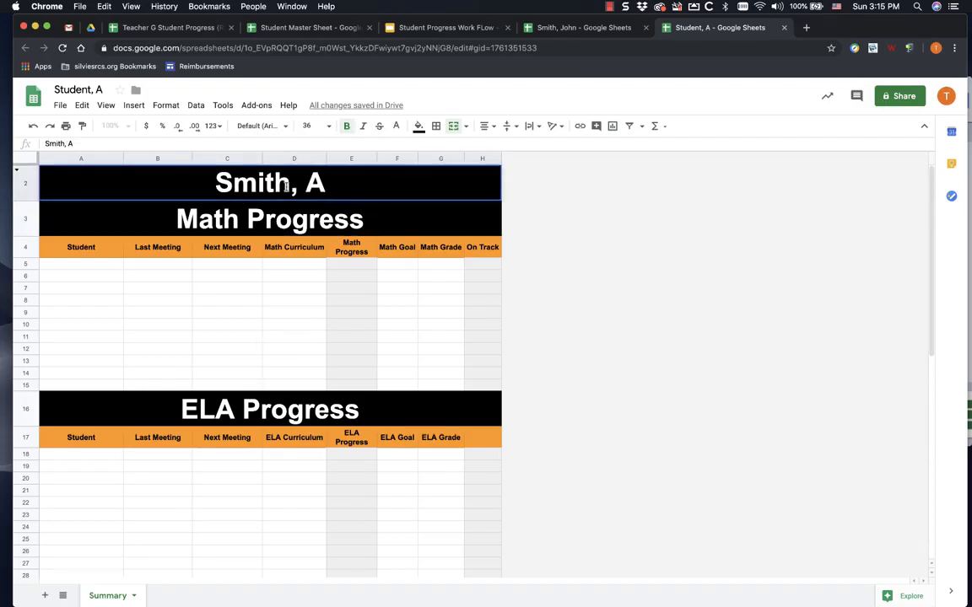
click(288, 185)
key(BackSpace)
key(BackSpace)
key(BackSpace)
key(BackSpace)
key(BackSpace)
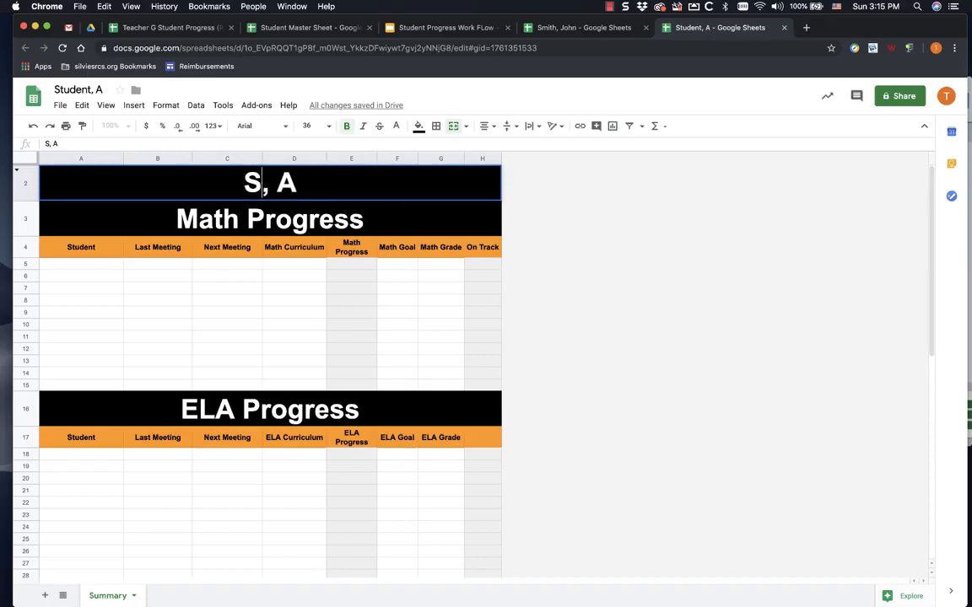
text(Student)
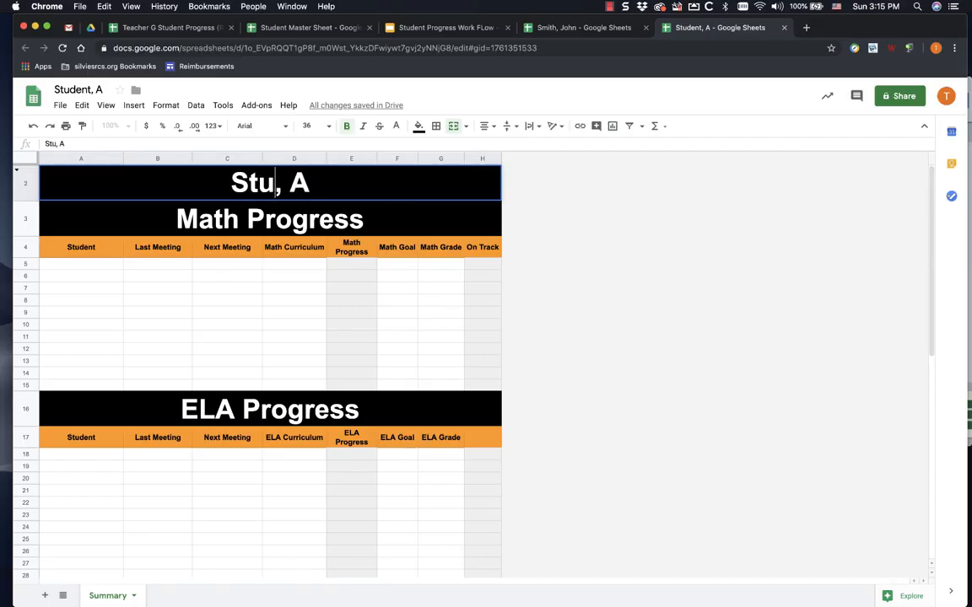
key(Return)
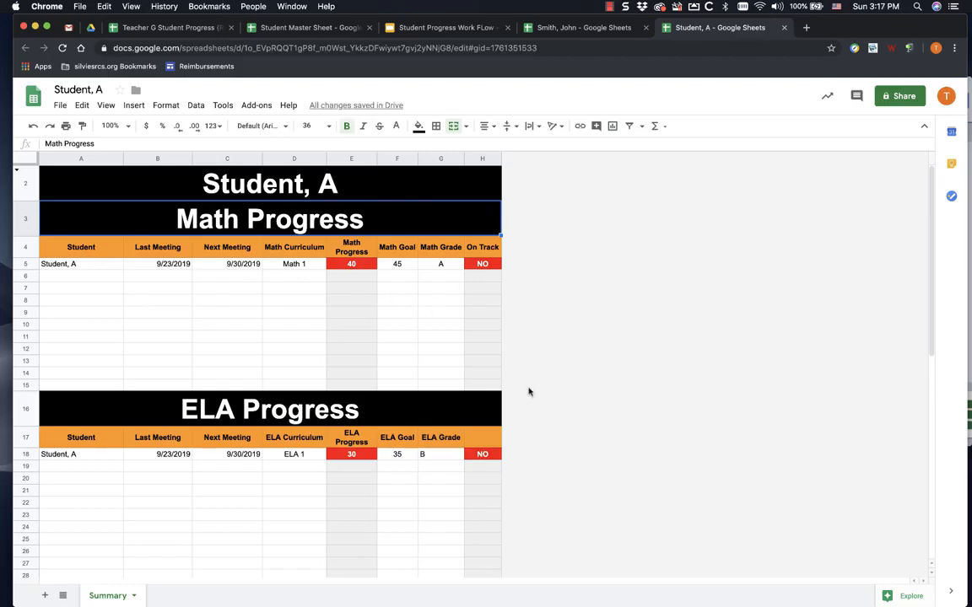
Switch to the Admin Master spreadsheet and examine the aggregate sheet's teacher labels, sheet URLs, combined import formula in A4 and subject columns
click(404, 27)
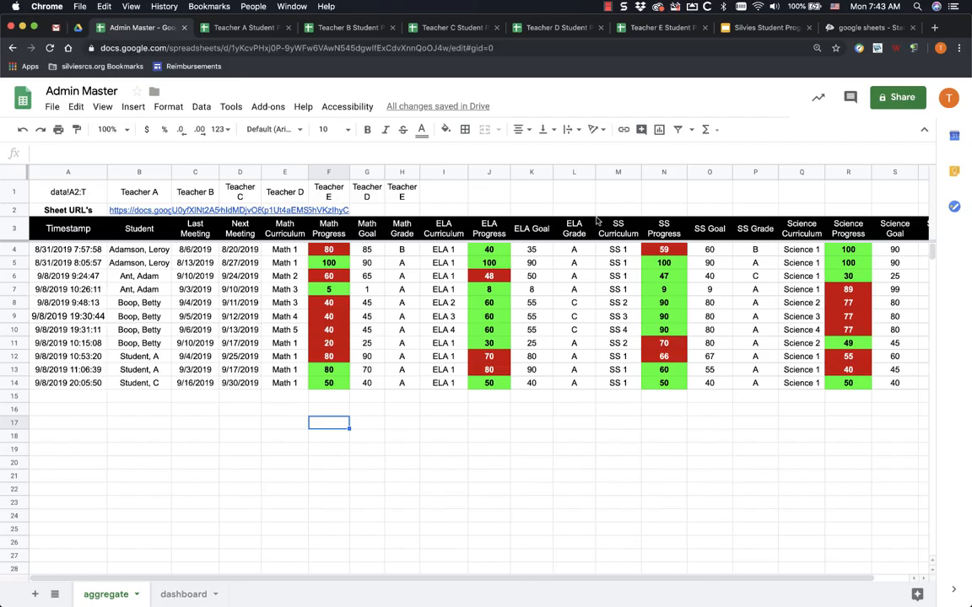
click(149, 199)
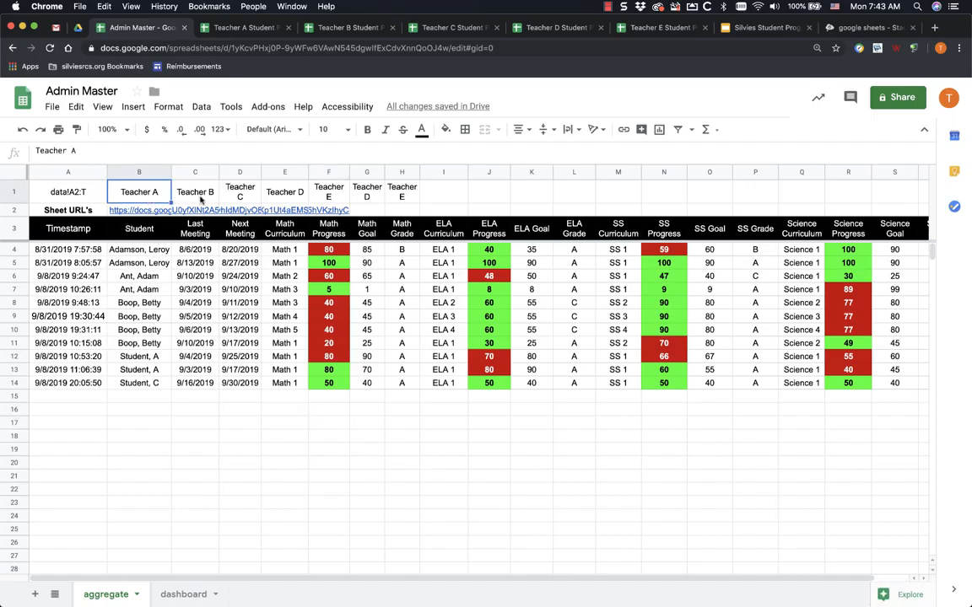
click(142, 215)
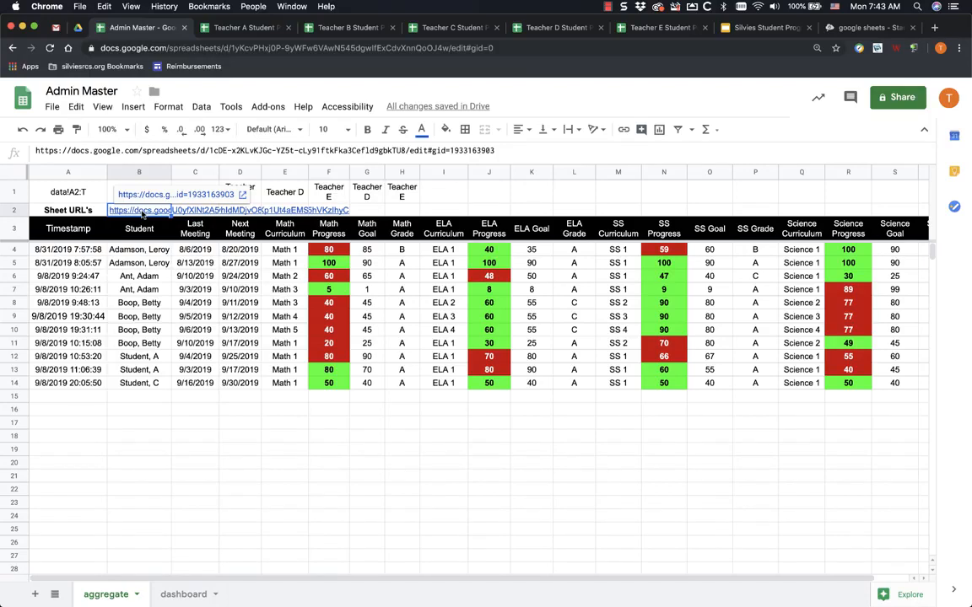
click(65, 251)
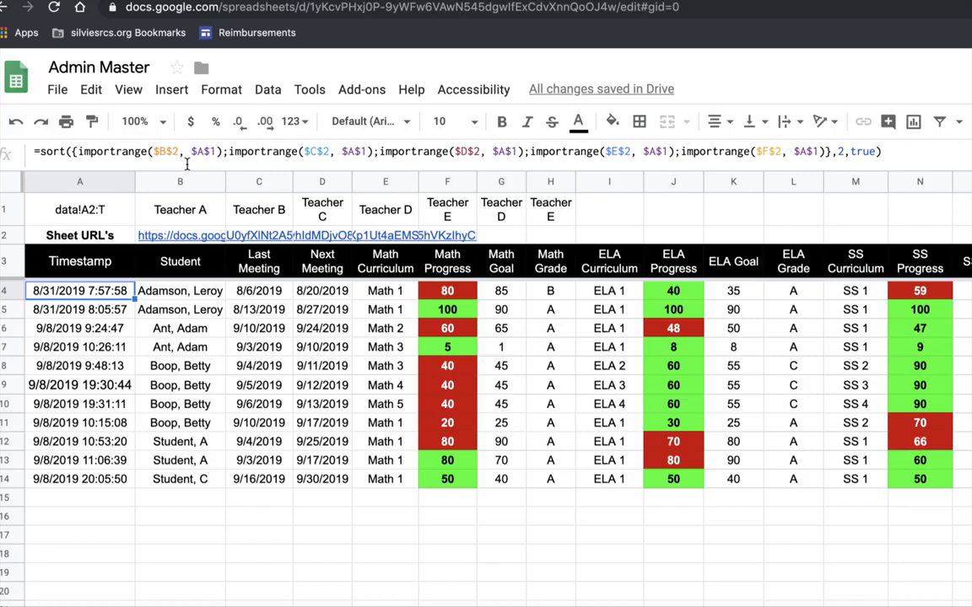
mouse_move(184, 246)
mouse_move(269, 242)
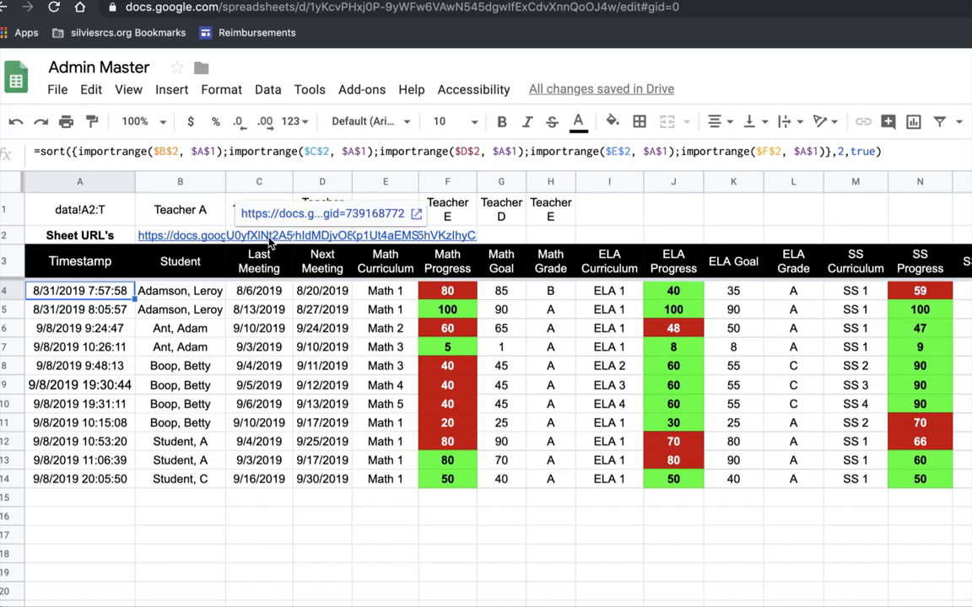
mouse_move(379, 229)
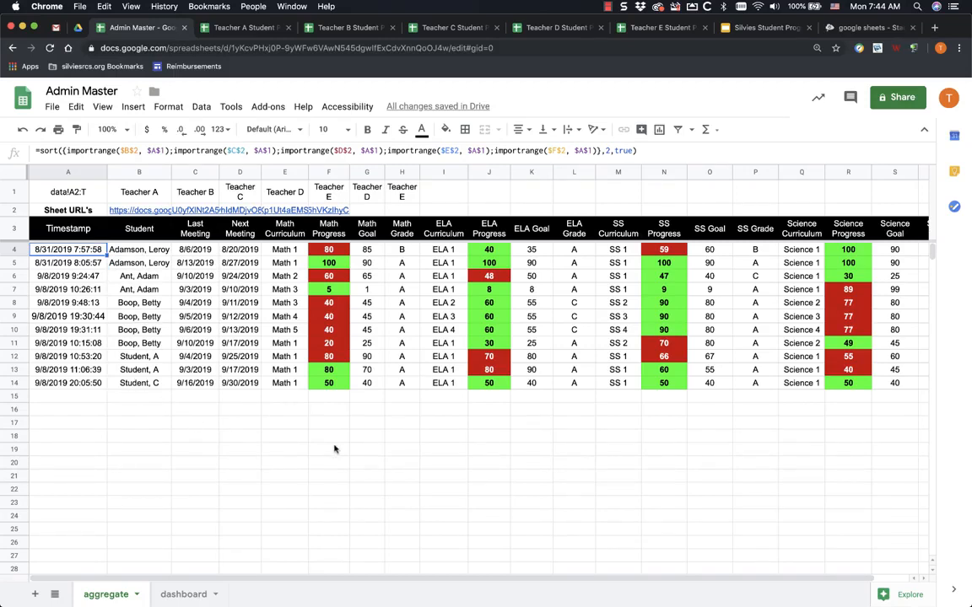
scroll(335, 449, right, 2)
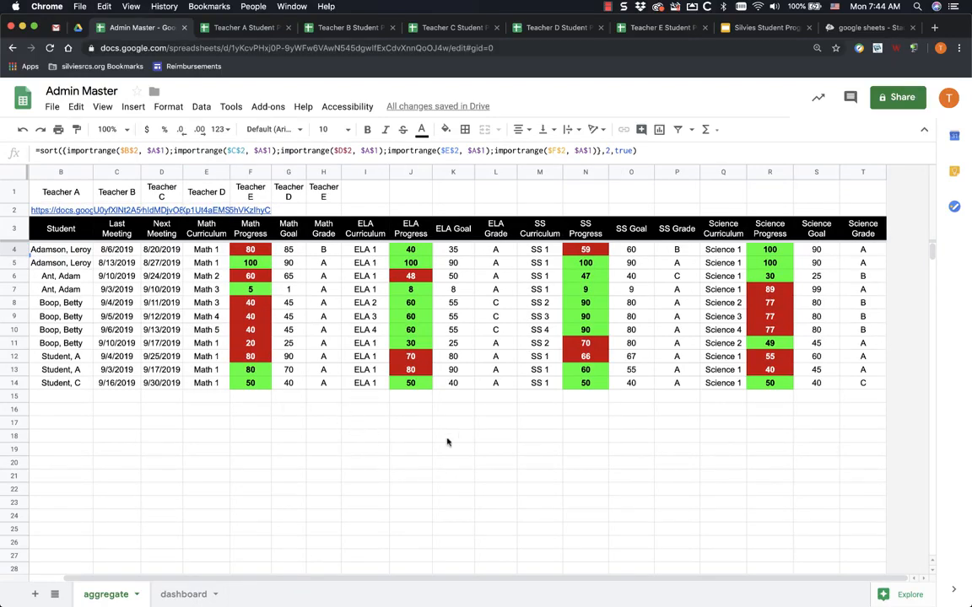
scroll(447, 442, left, 2)
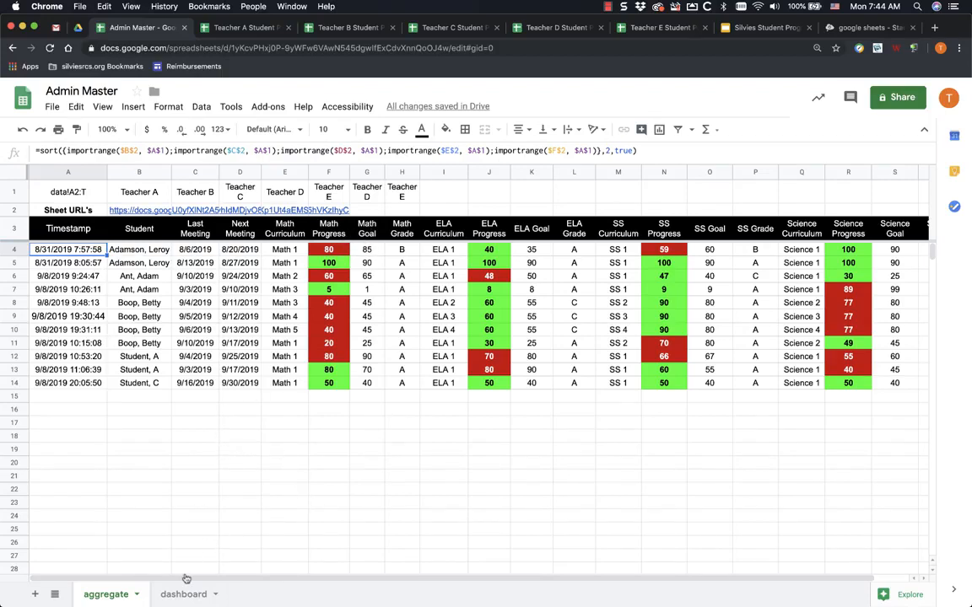
Open the dashboard sheet, display the second listed student's progress, and compare it with the aggregate sheet
click(182, 594)
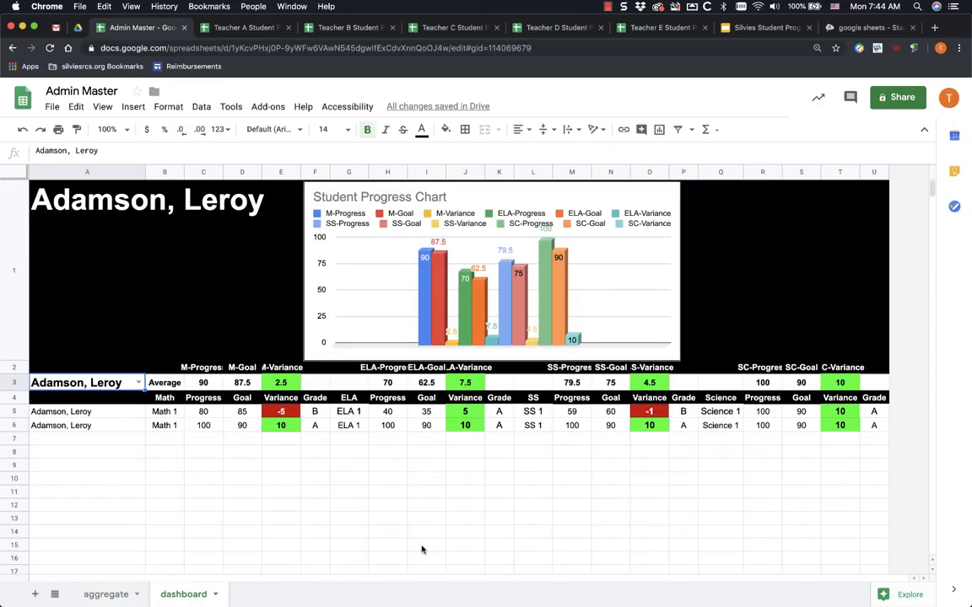
click(139, 382)
click(73, 417)
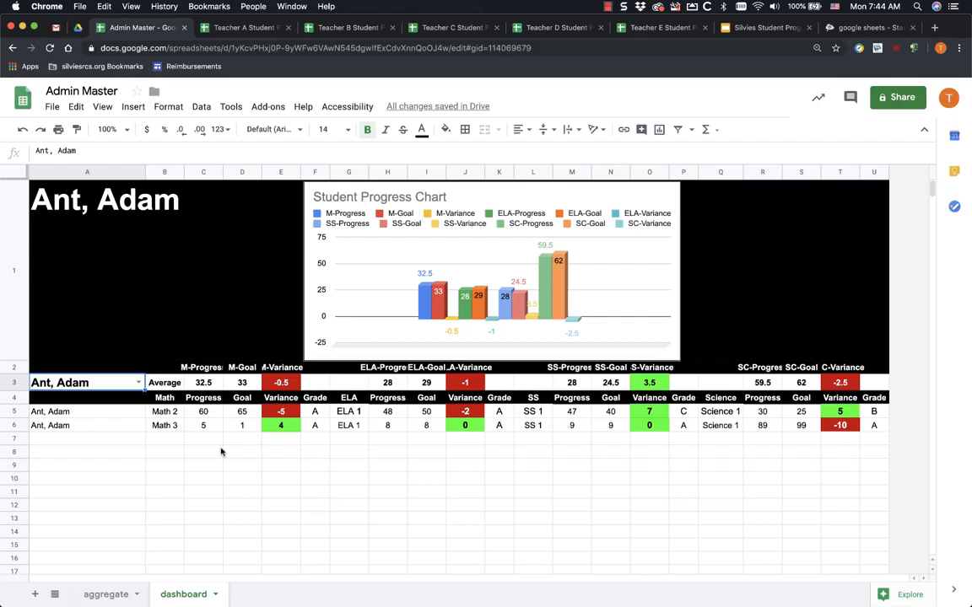
click(108, 595)
click(188, 596)
Test the dashboard's student selector with Student, C, return it to the originally selected student, and recheck the aggregate sheet
click(138, 382)
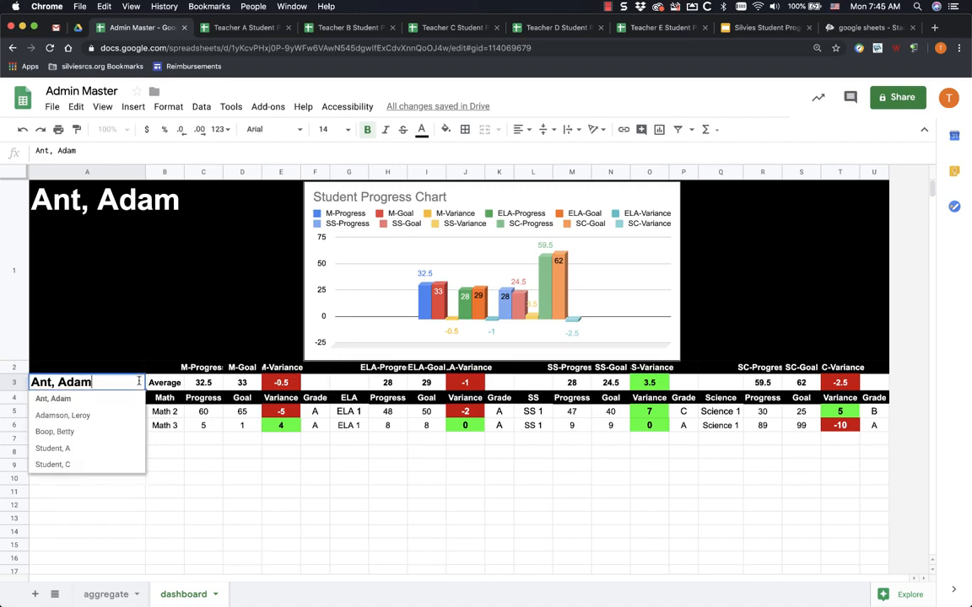
click(81, 465)
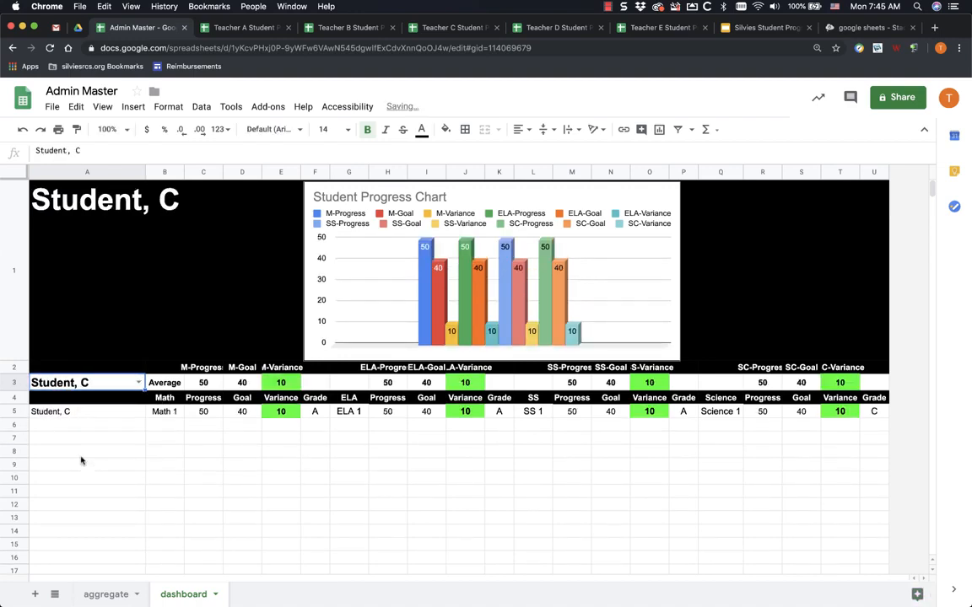
click(139, 383)
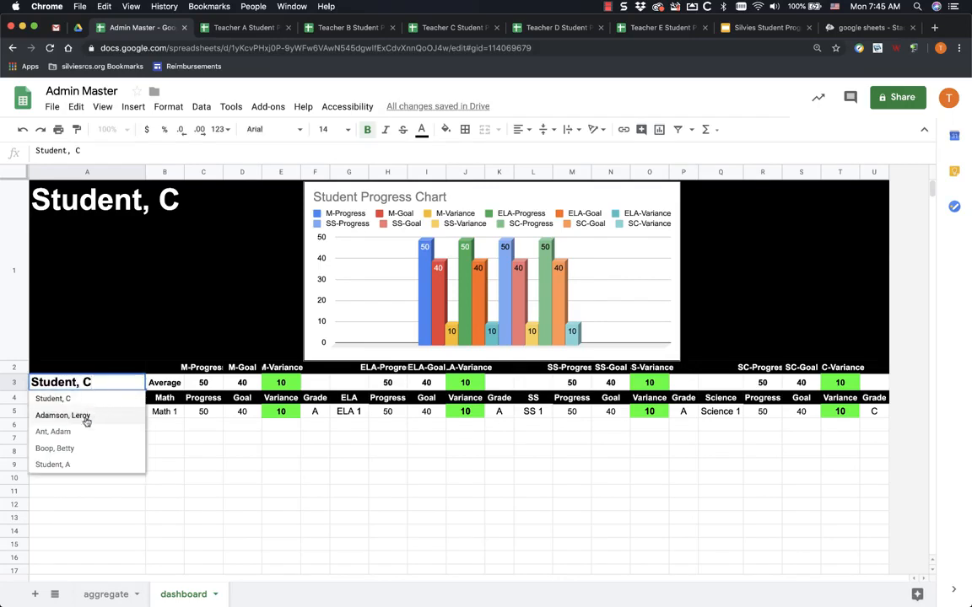
click(85, 419)
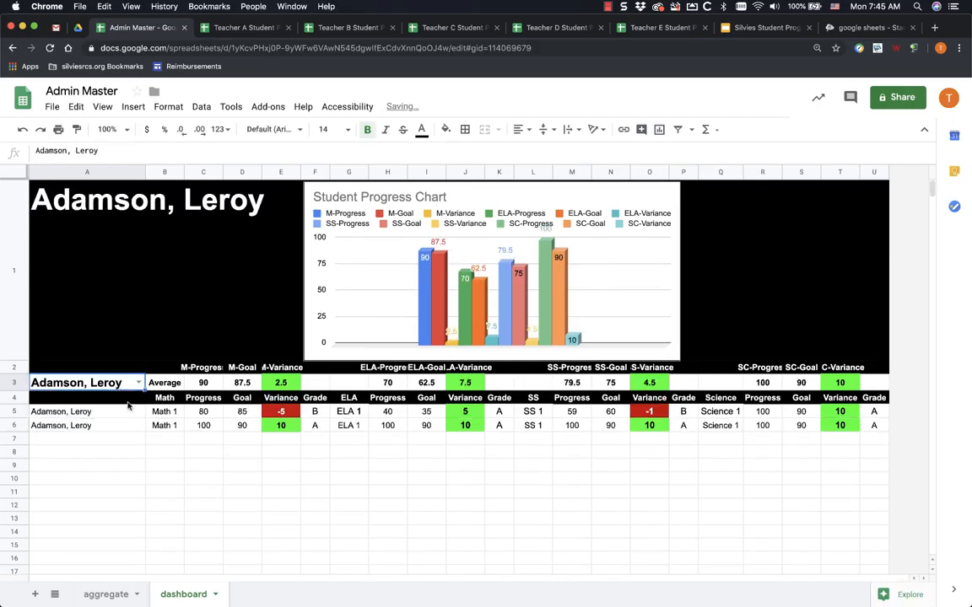
click(113, 594)
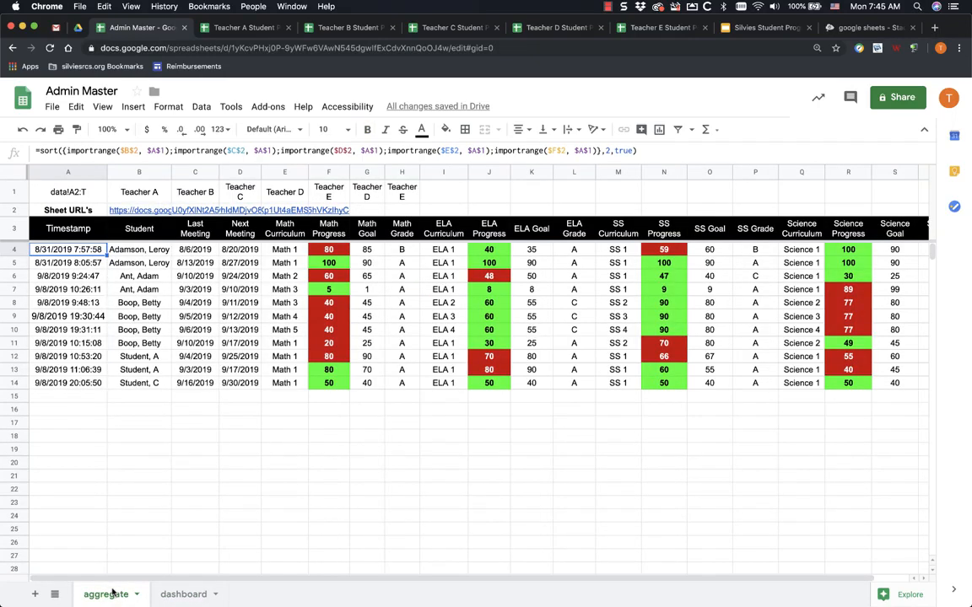
click(193, 595)
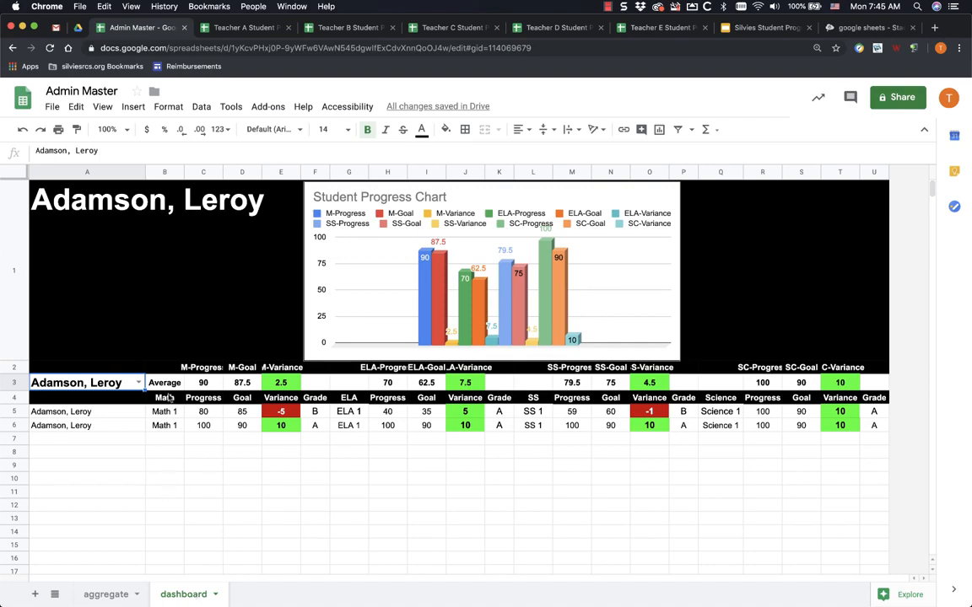
Preview the printout of the current student's dashboard, then return to the sheet without printing
click(51, 106)
click(76, 510)
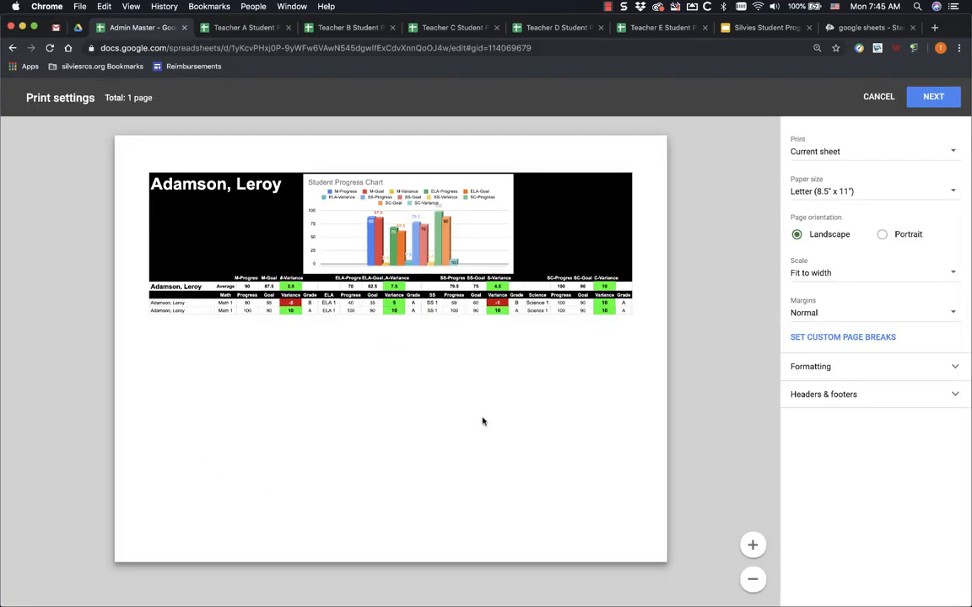
click(879, 97)
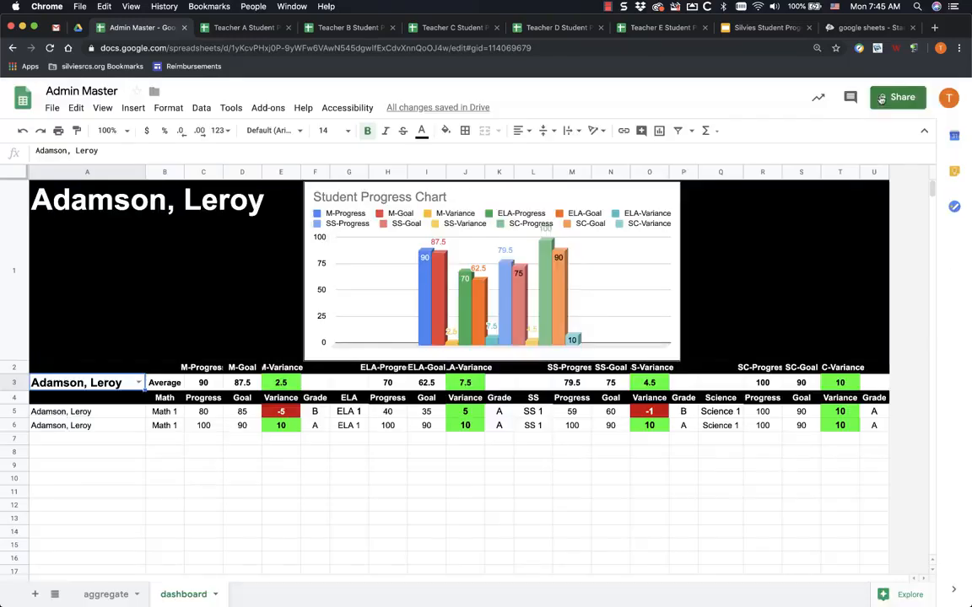